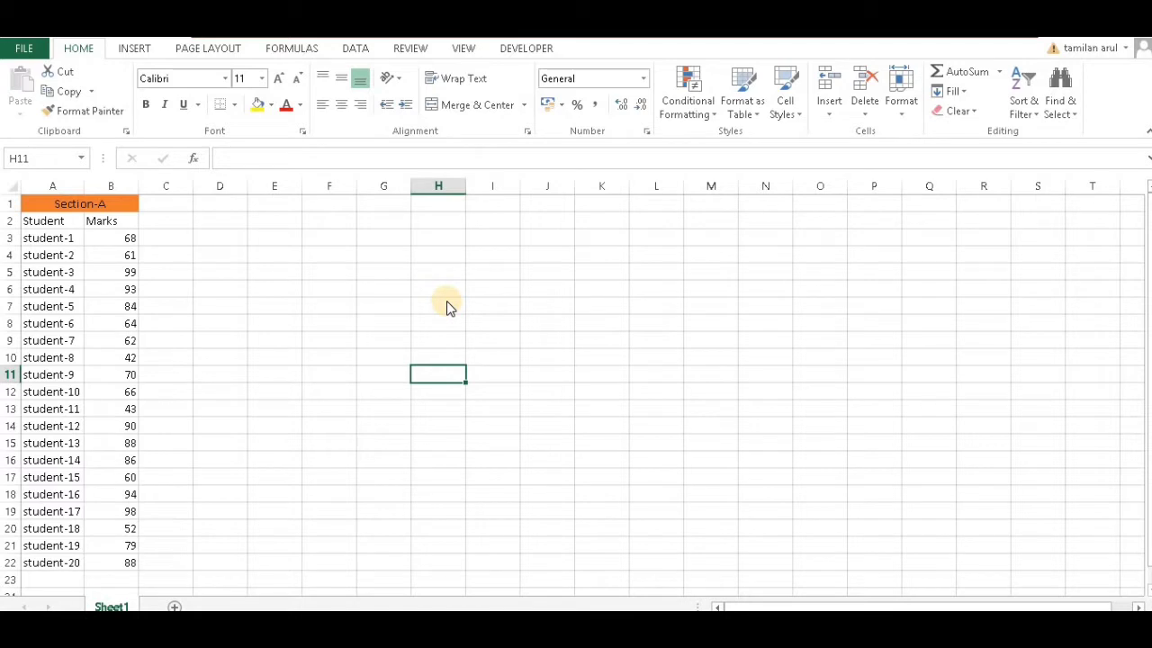
Select a.xlsx, b.xlsx and c.xlsx together in the folder holding the three workbooks
click(297, 324)
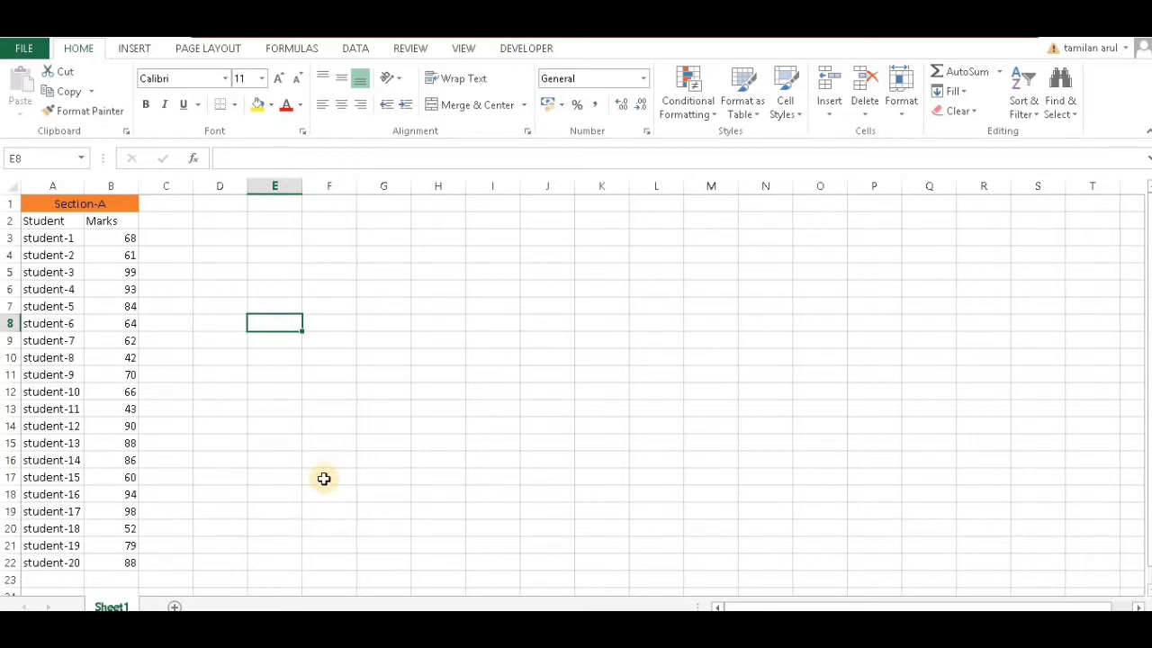
key(alt+Tab)
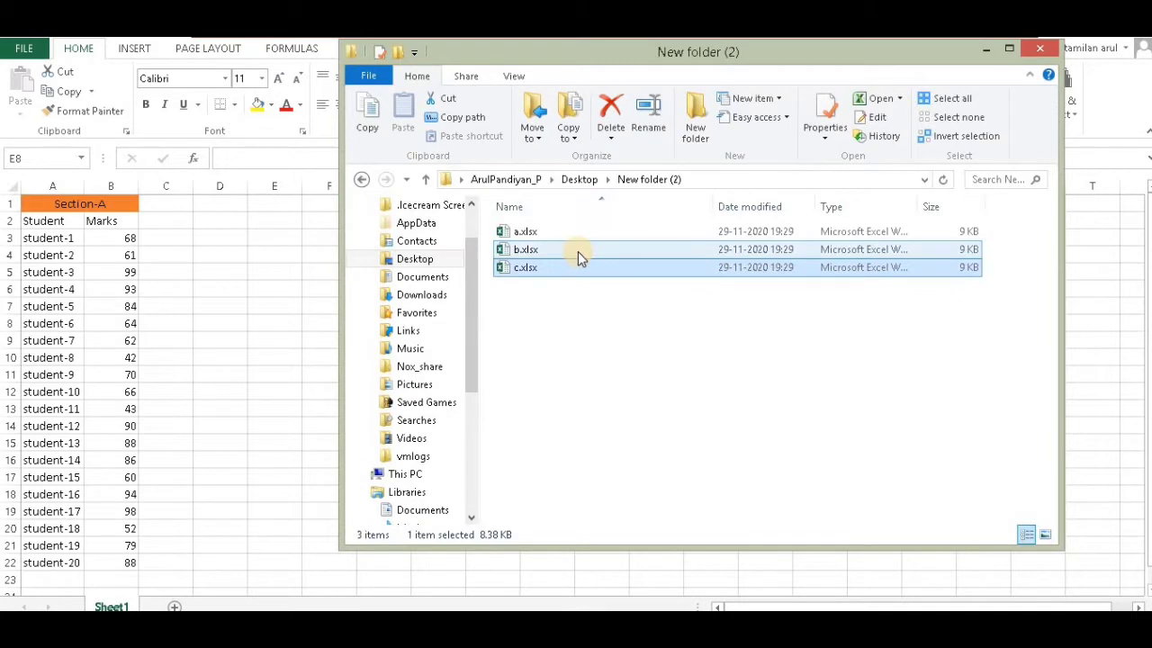
ctrl+click(555, 232)
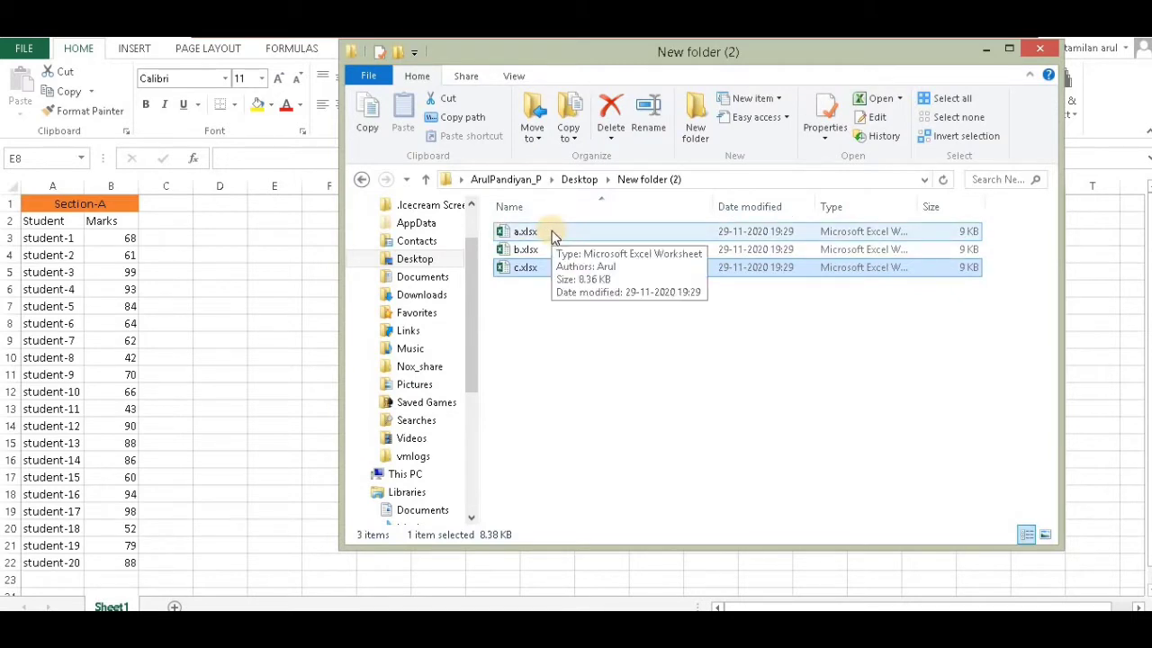
ctrl+click(549, 248)
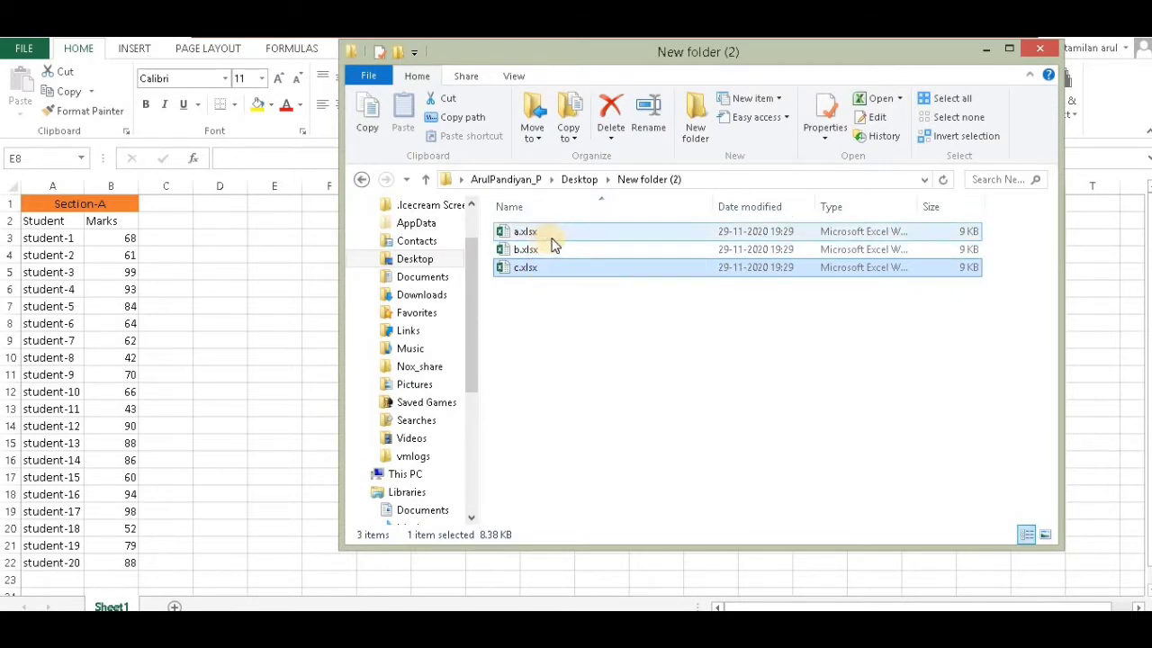
key(alt+Tab)
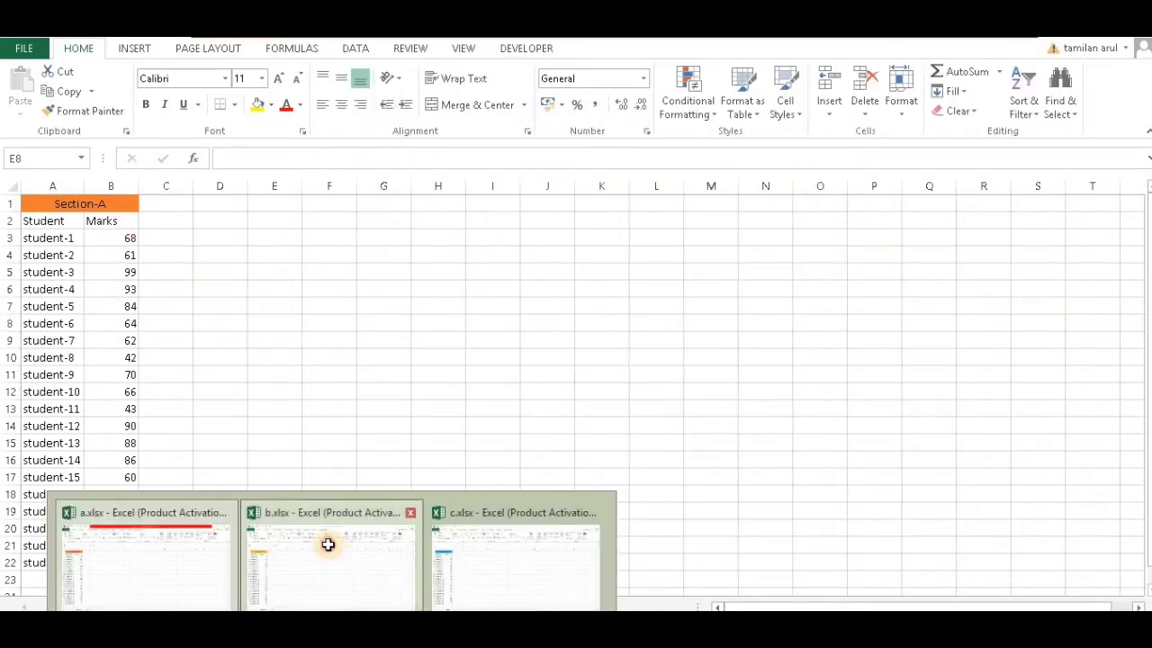
View the Section-B workbook, then the Section-C workbook, selecting cell I7
click(326, 543)
click(463, 538)
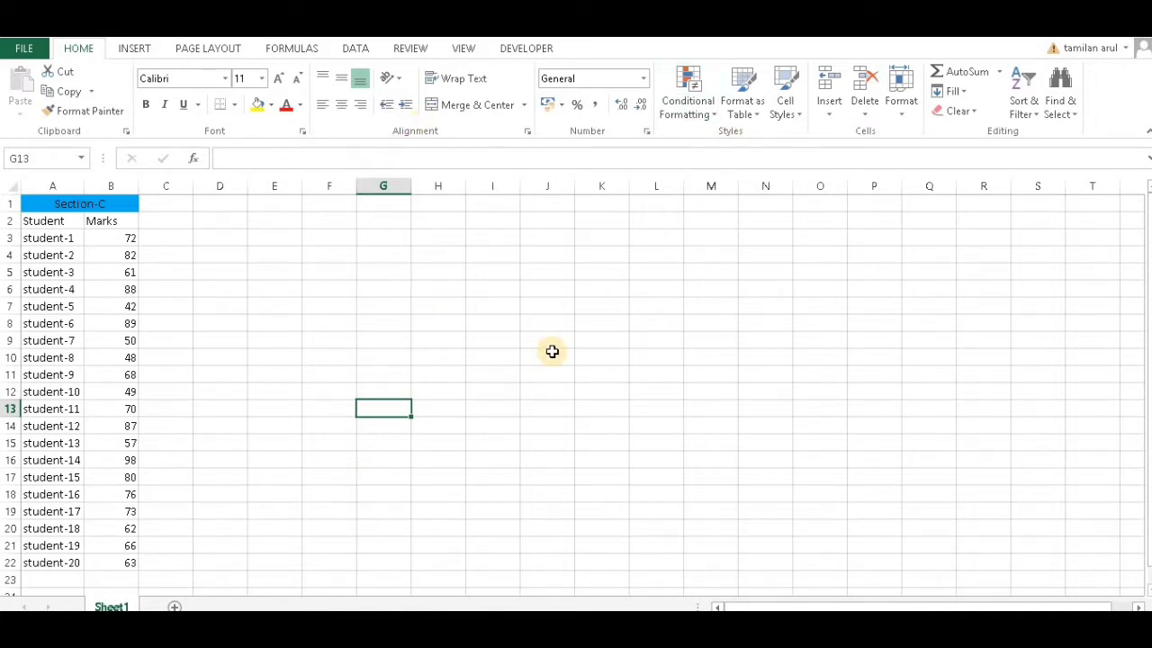
click(469, 302)
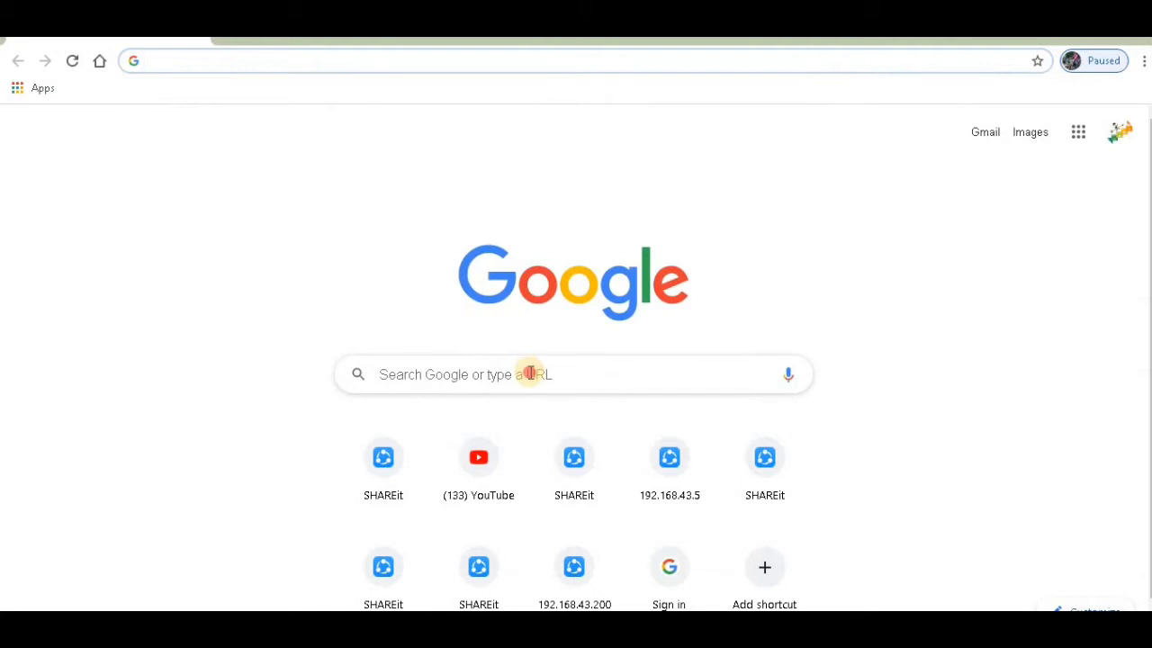
Google 'rdbmerge add-in excel download' and open the first rondebruin.nl result
click(531, 372)
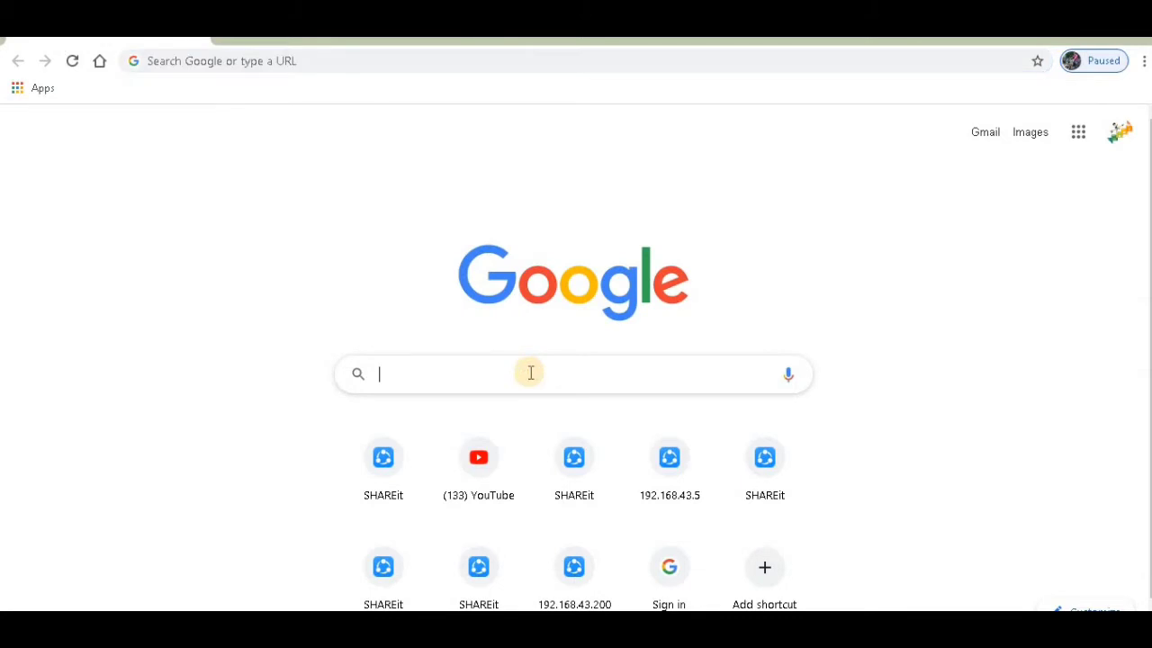
click(531, 373)
text(rdb)
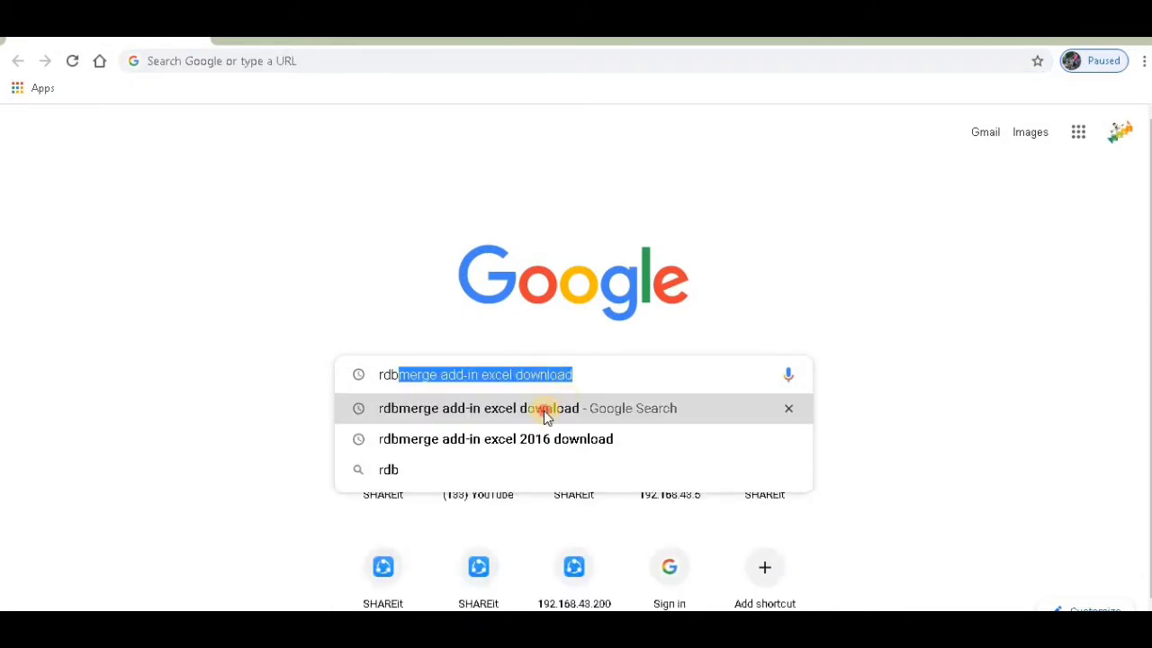
click(543, 414)
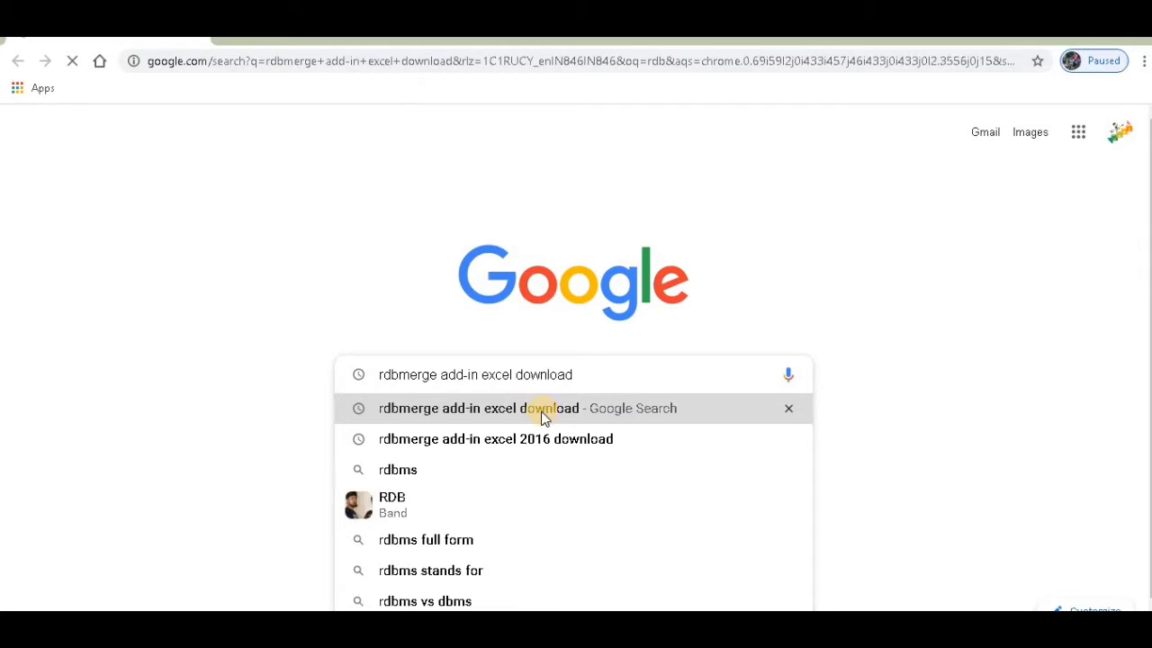
double_click(529, 411)
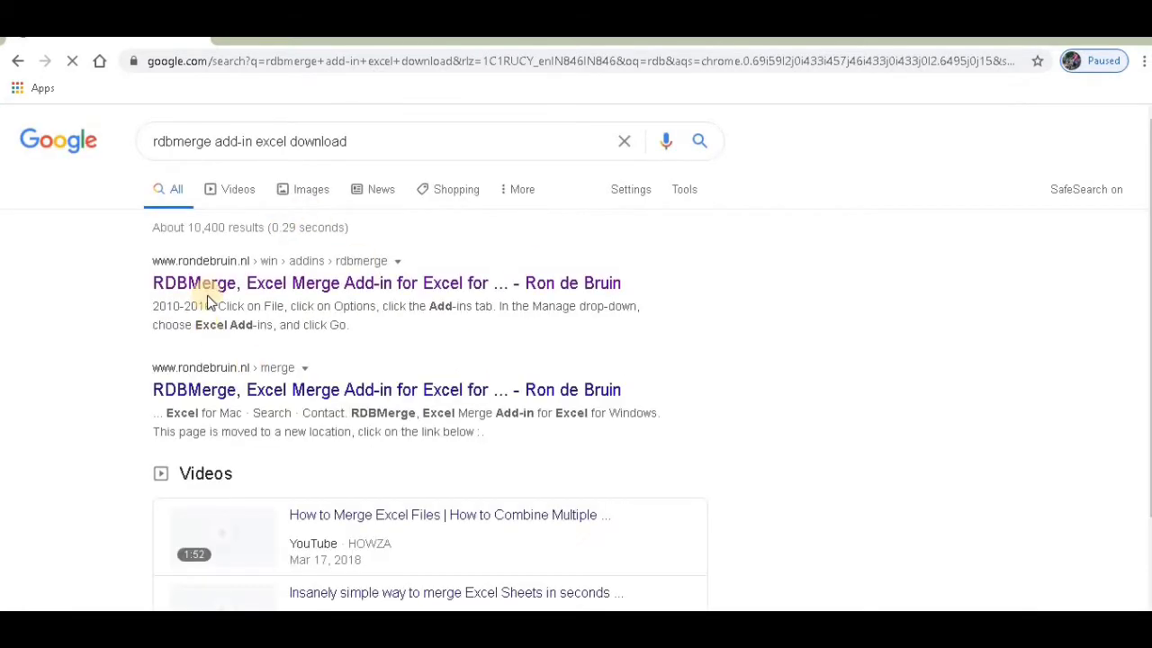
click(327, 290)
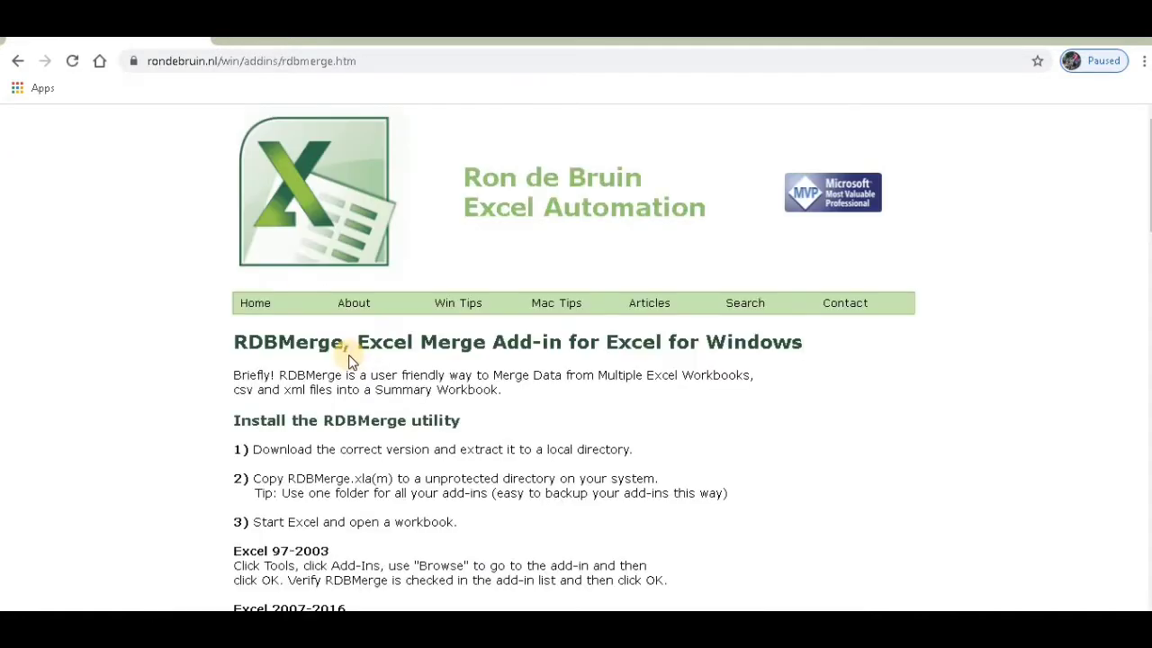
Scroll the RDBMerge page down to its Download links, then return to the workbooks folder
scroll(413, 423, down, 2)
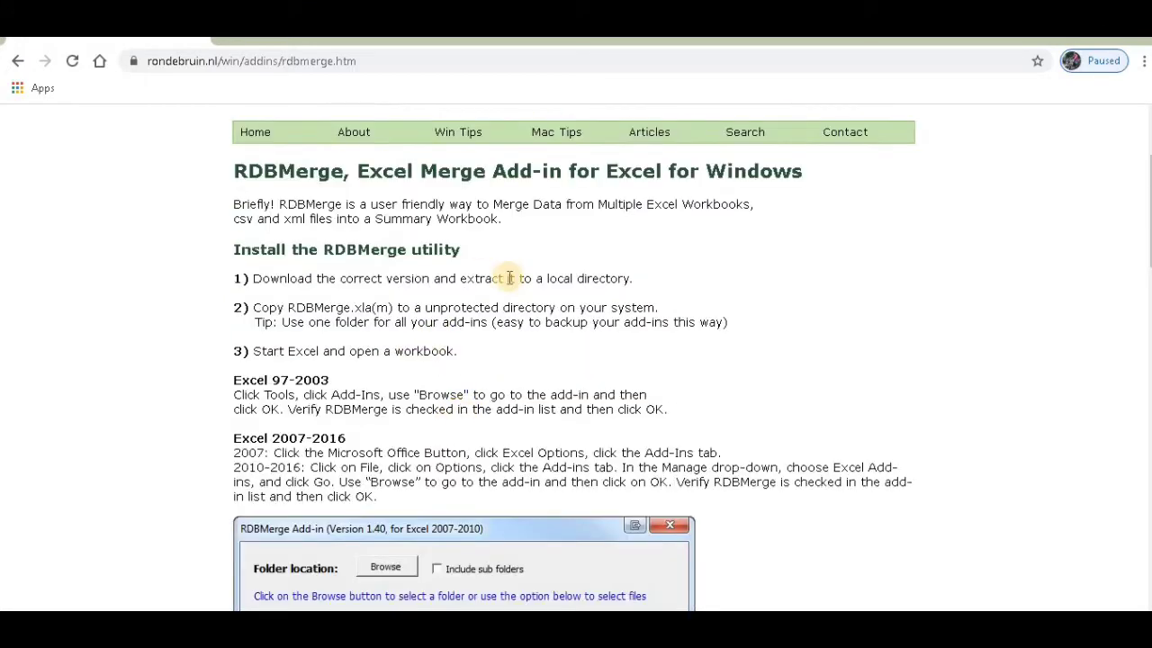
scroll(468, 315, down, 1)
scroll(439, 359, down, 6)
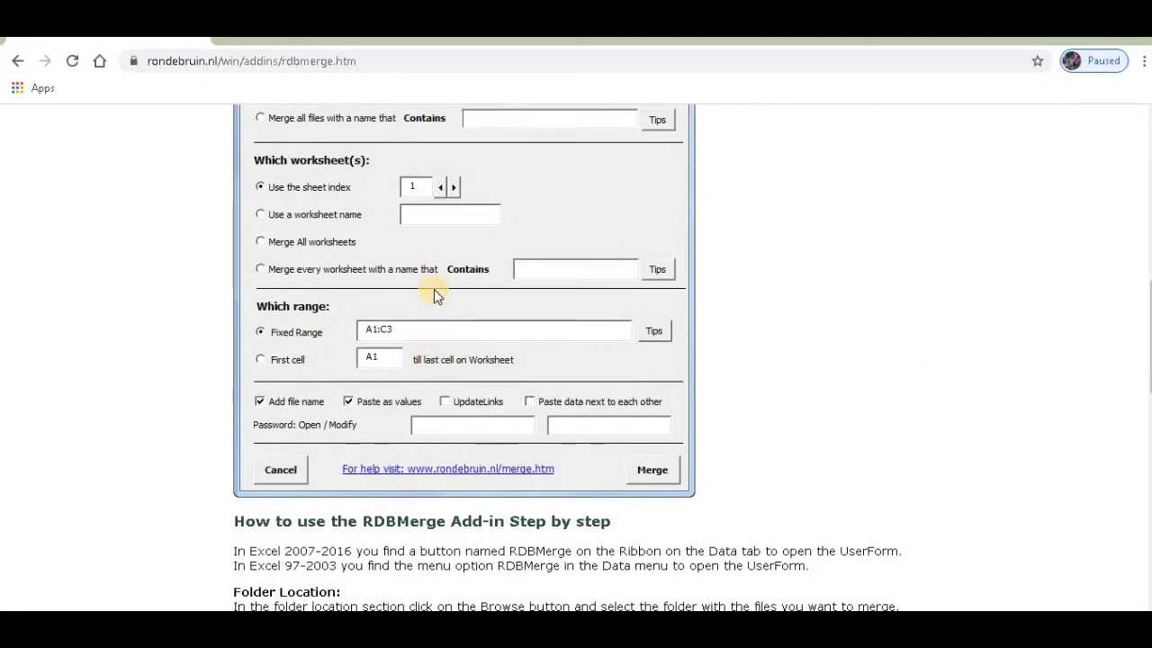
scroll(435, 291, down, 1)
scroll(435, 297, down, 3)
scroll(435, 298, down, 6)
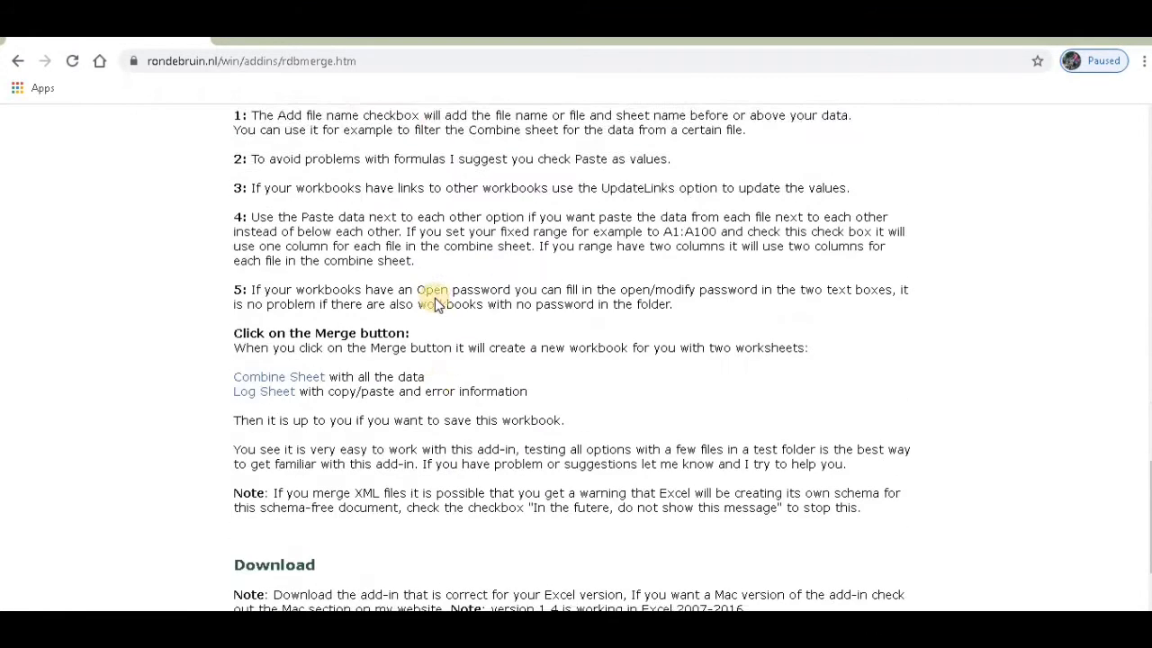
scroll(434, 298, down, 2)
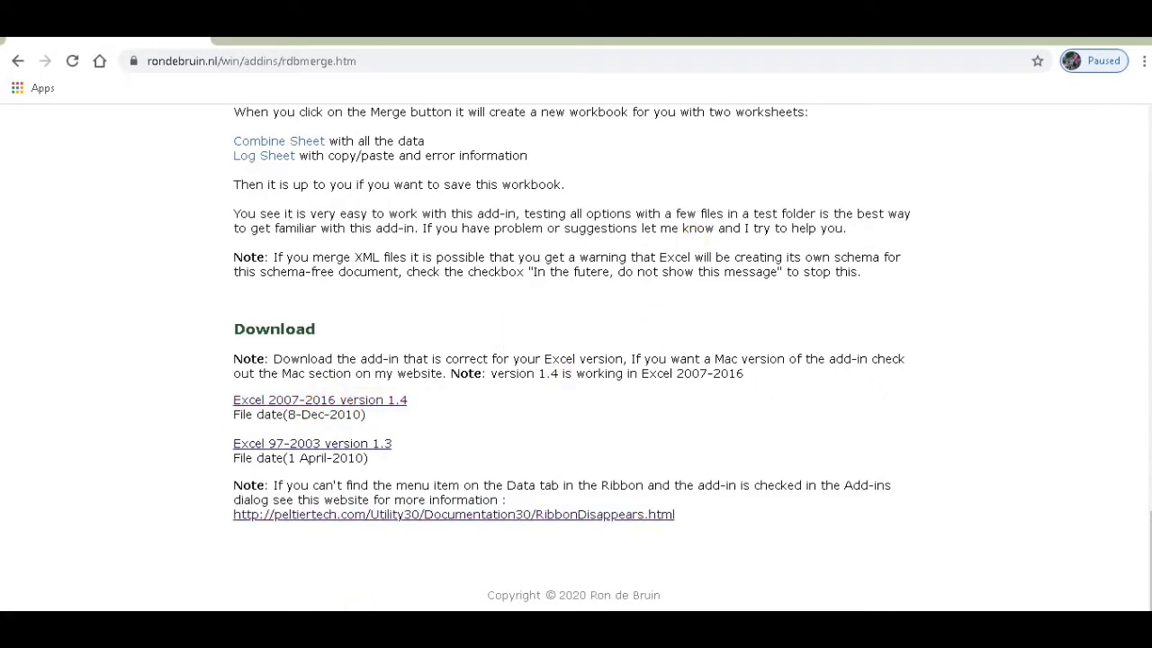
key(alt+Tab)
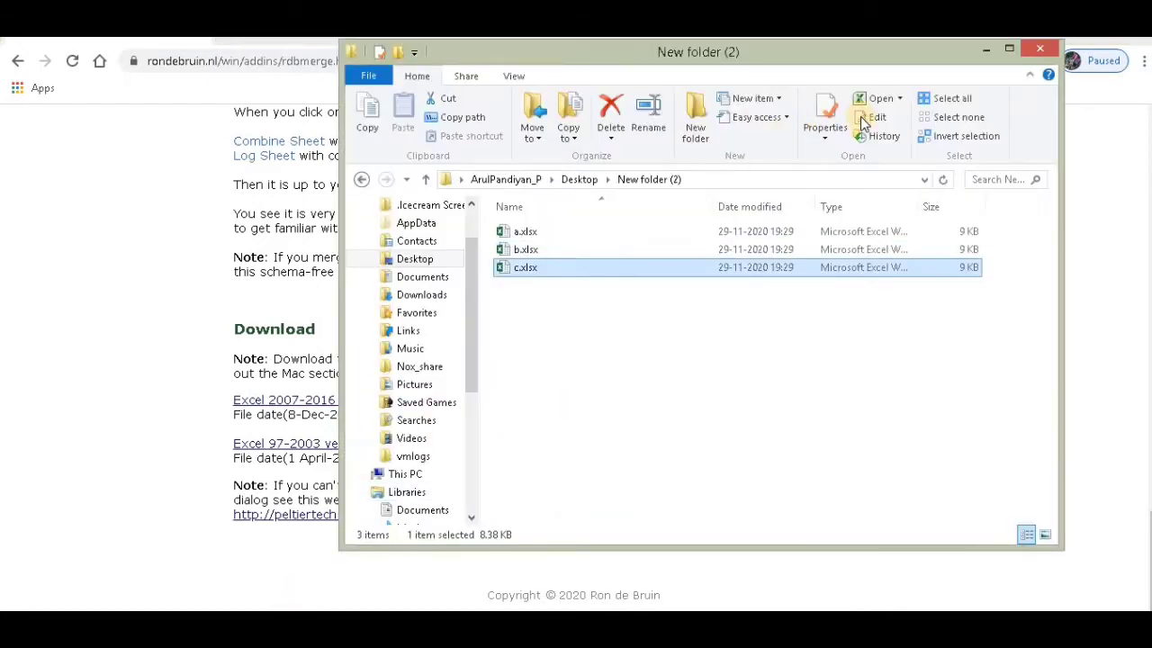
Maximize File Explorer and open the downloads folder on Local Disk (D:)
click(1008, 52)
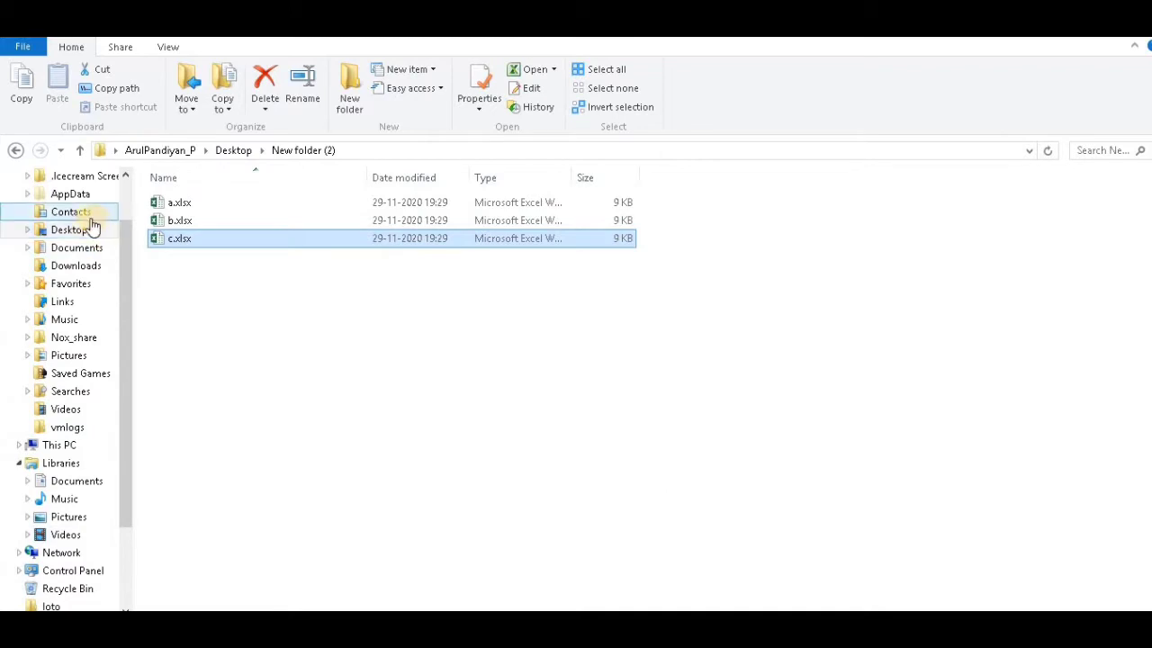
click(74, 444)
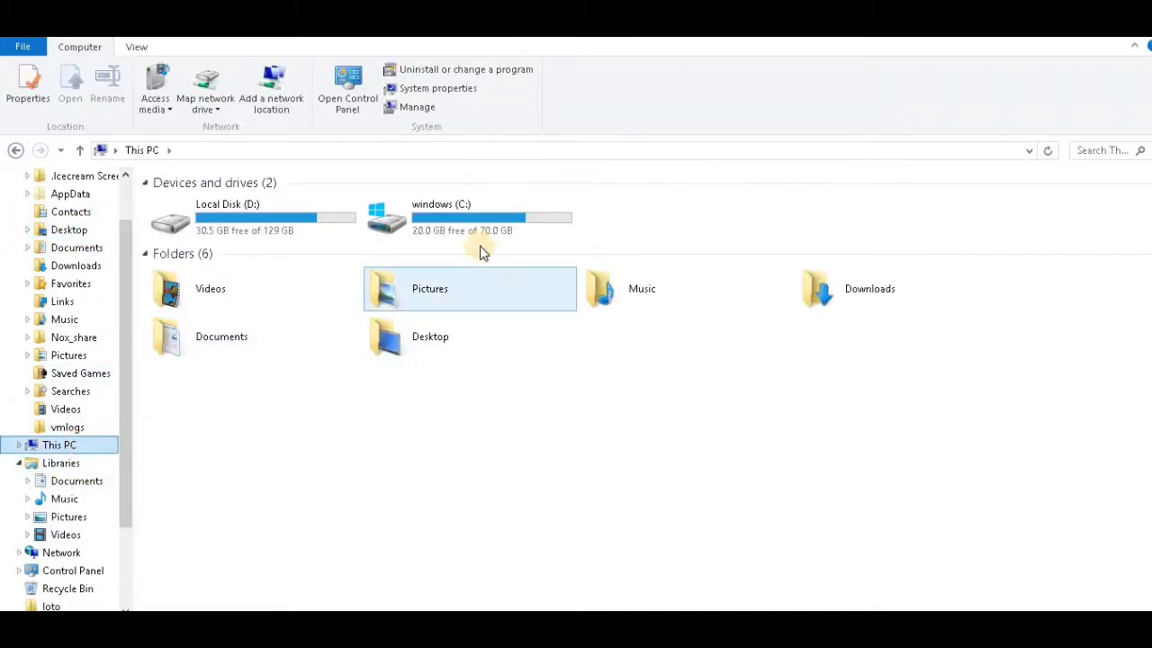
click(291, 216)
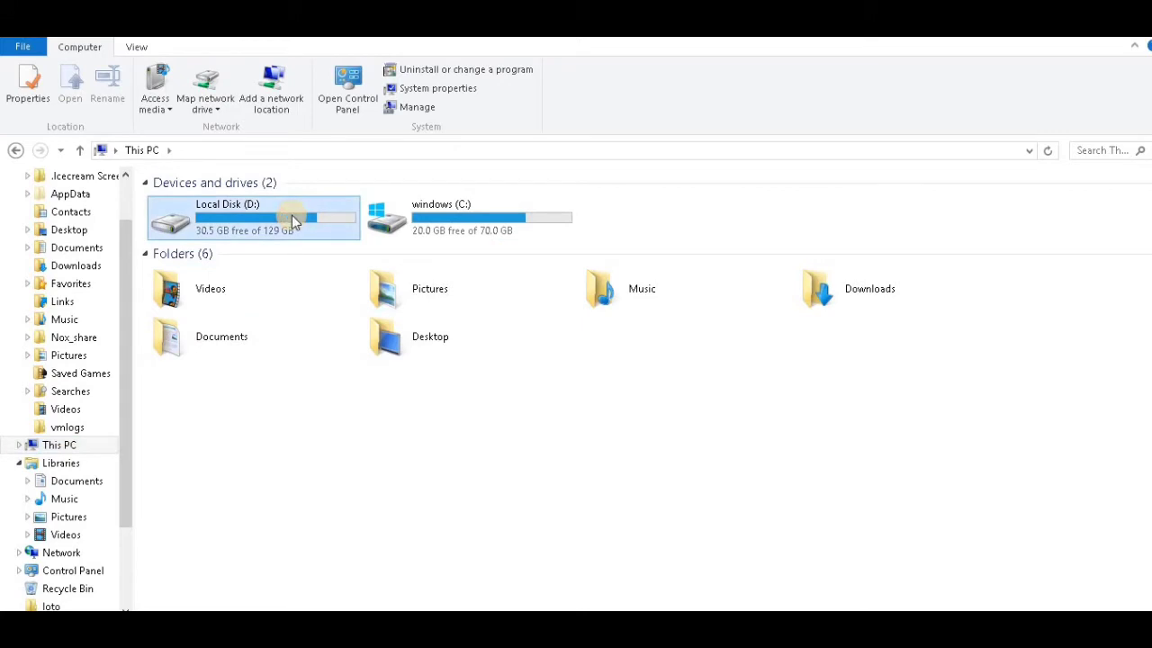
double_click(292, 220)
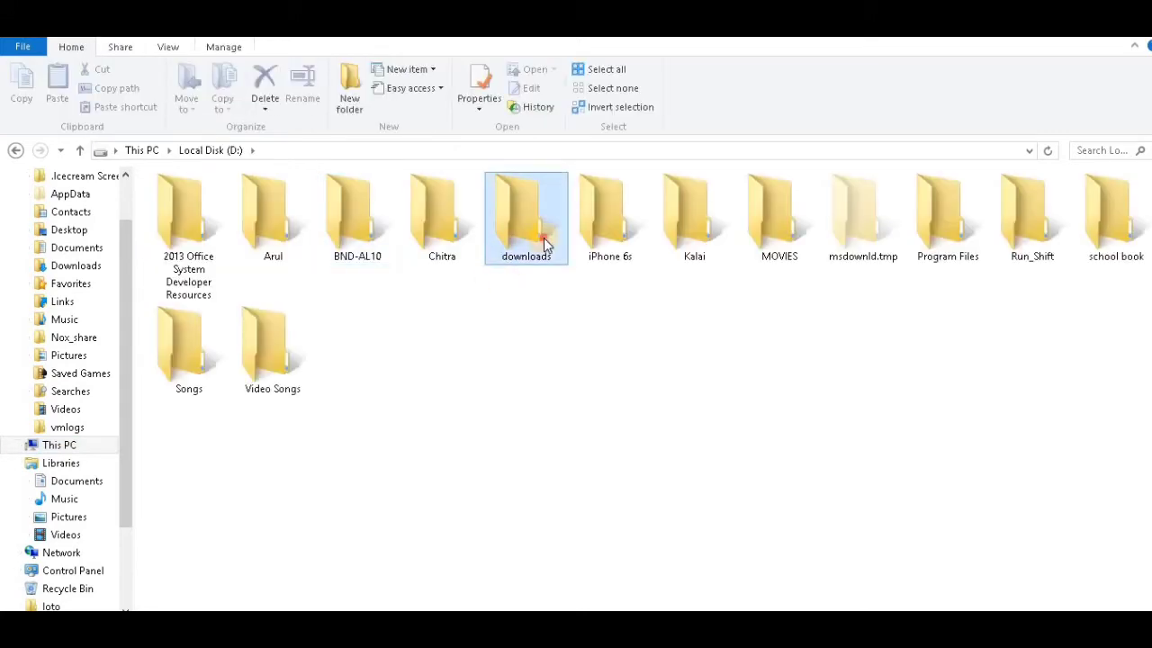
double_click(543, 243)
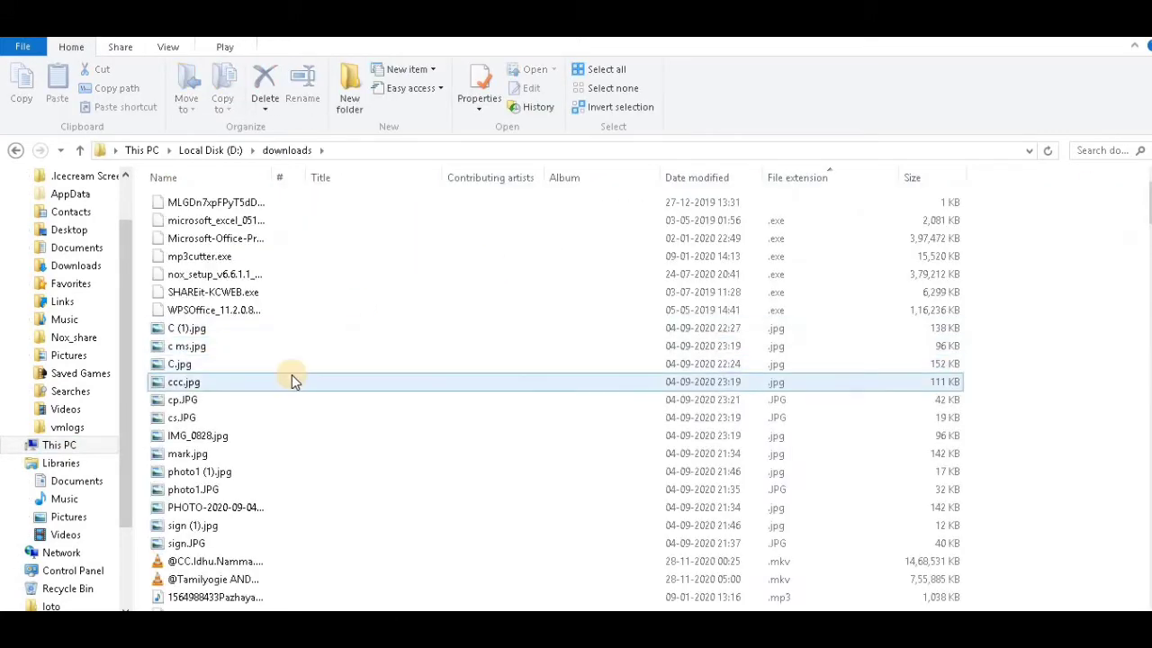
Look through the downloaded files until RDBMerge.xlam appears in the list
click(291, 378)
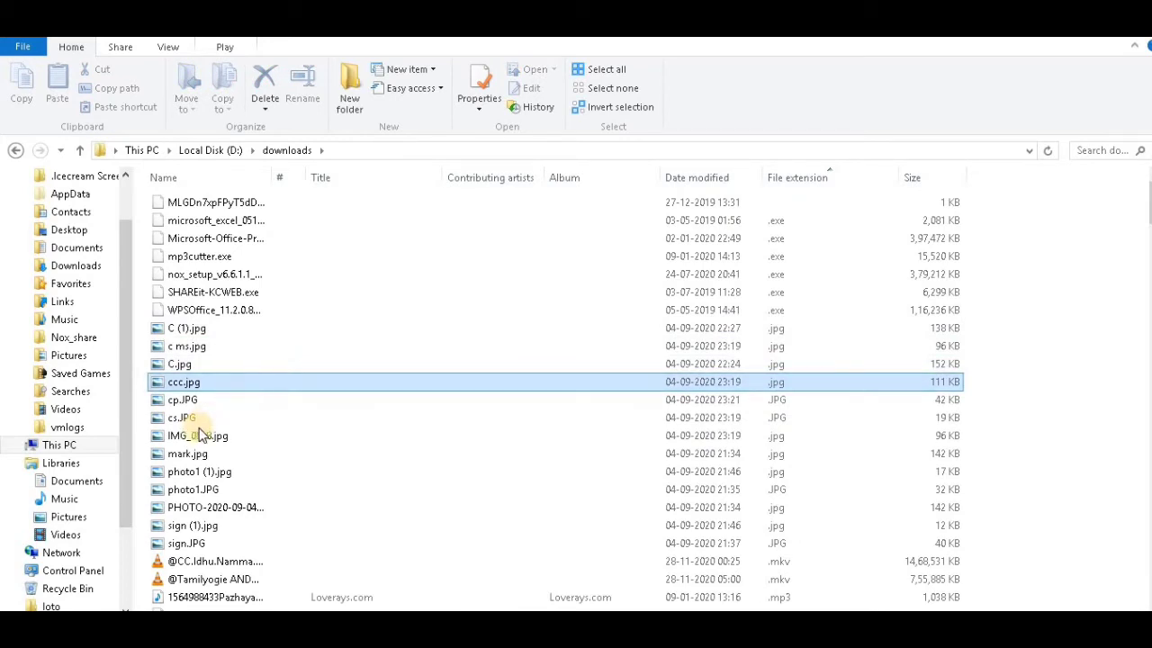
scroll(266, 465, down, 10)
click(265, 462)
scroll(261, 314, down, 6)
click(244, 342)
click(249, 378)
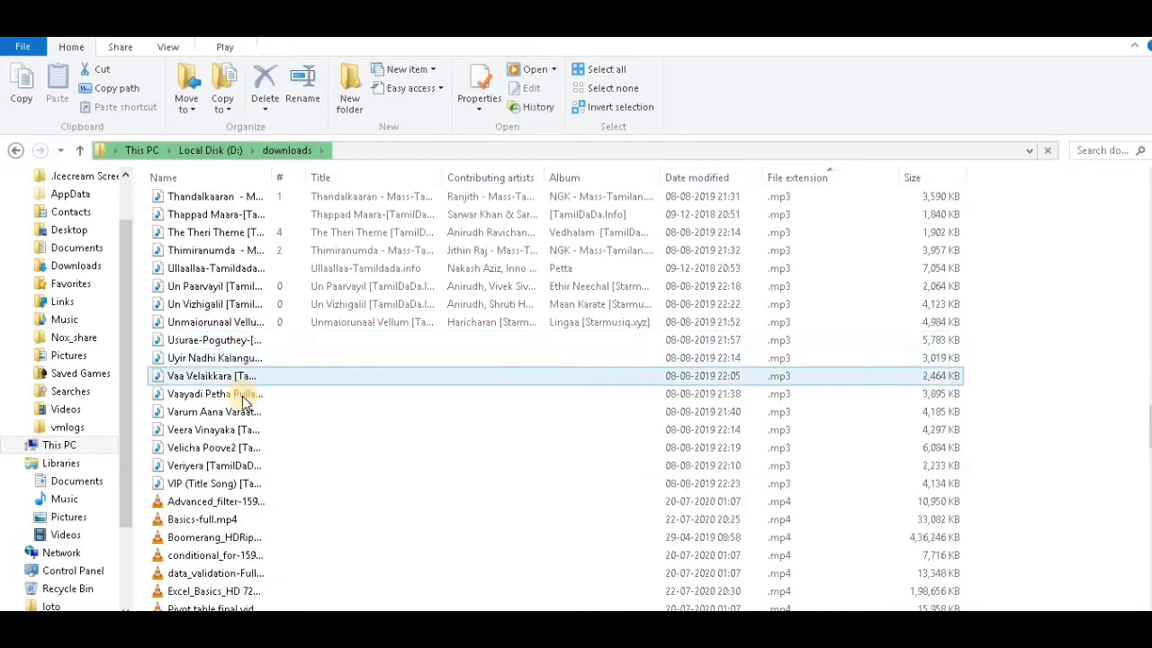
click(249, 484)
click(233, 464)
click(228, 449)
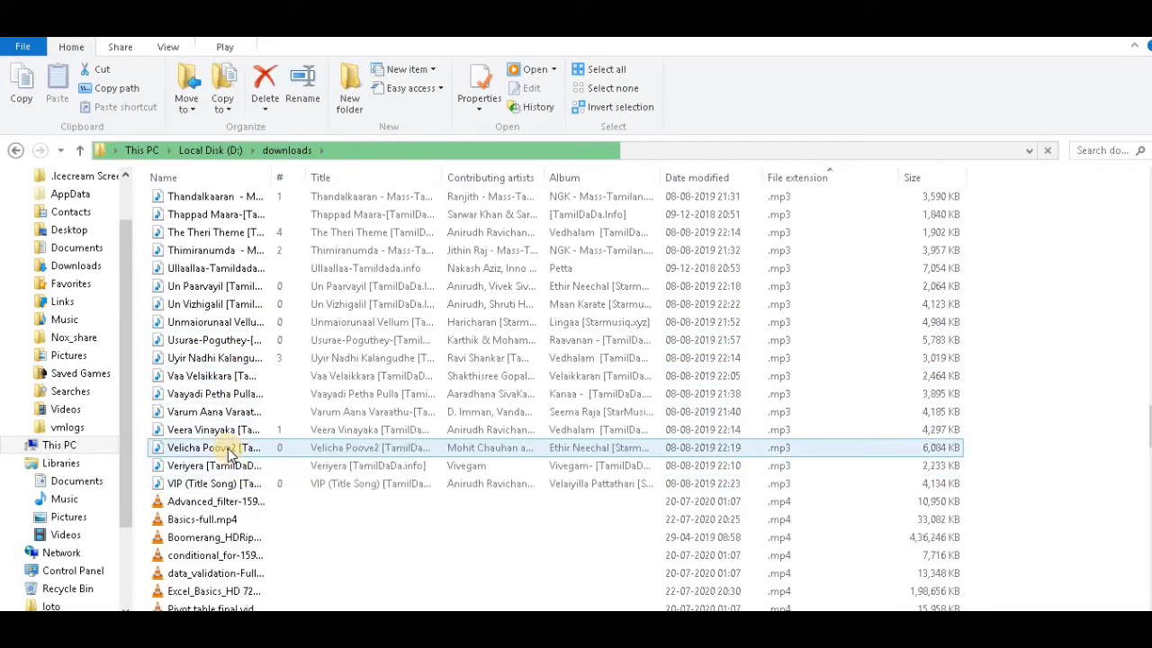
key(r)
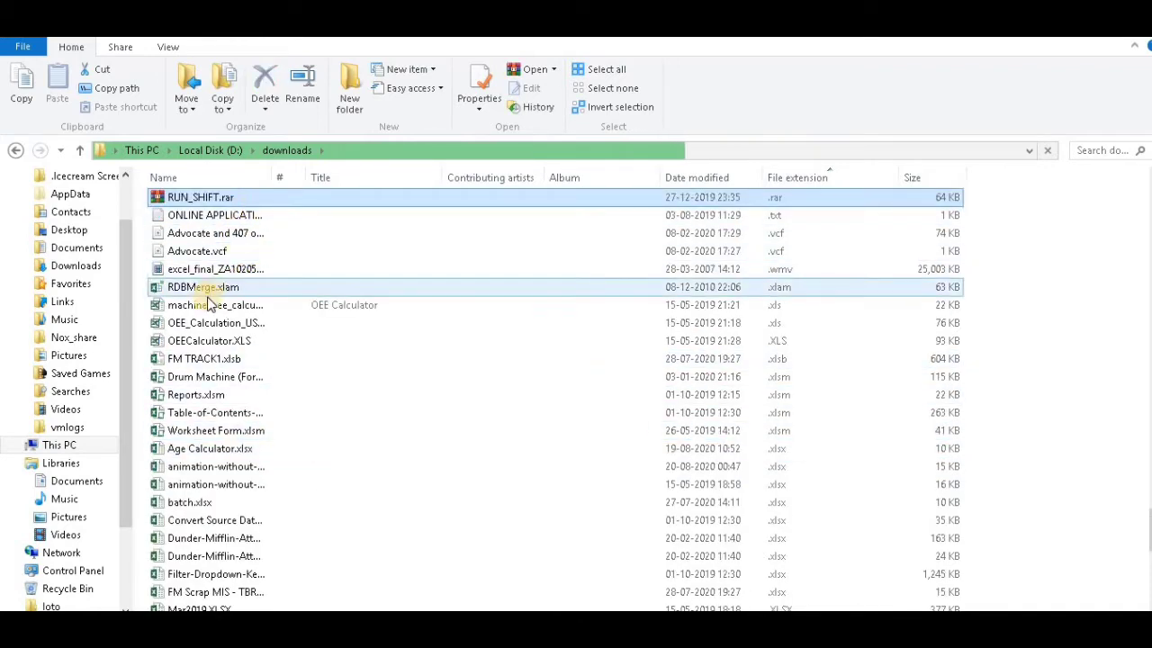
drag(256, 290, 257, 303)
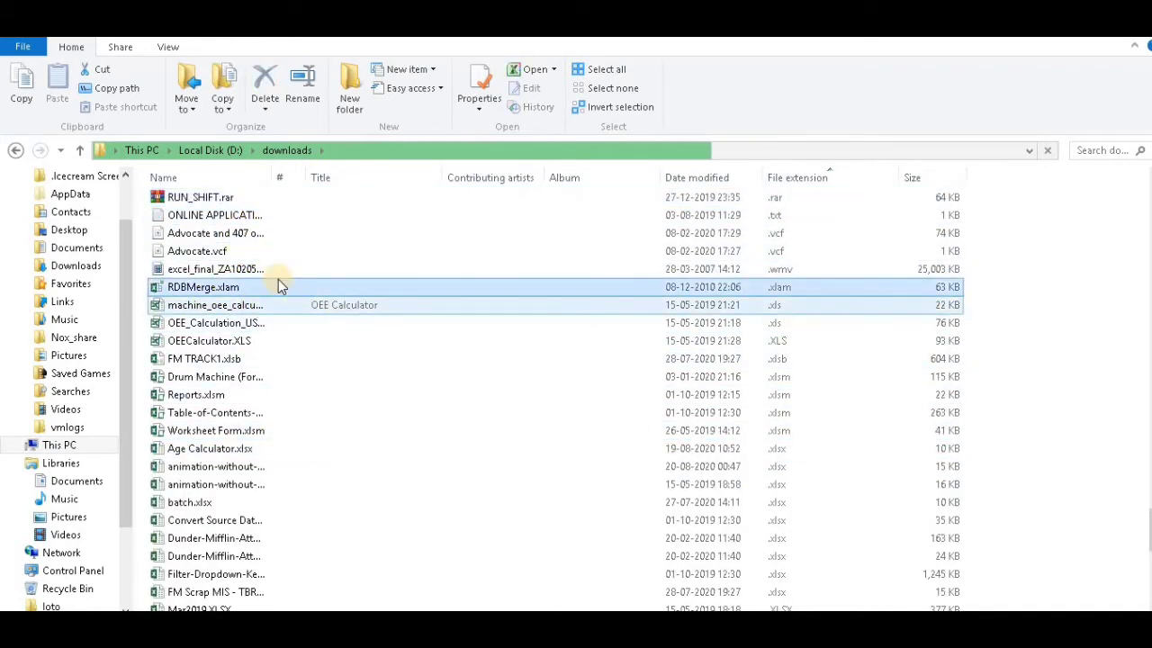
scroll(276, 276, up, 2)
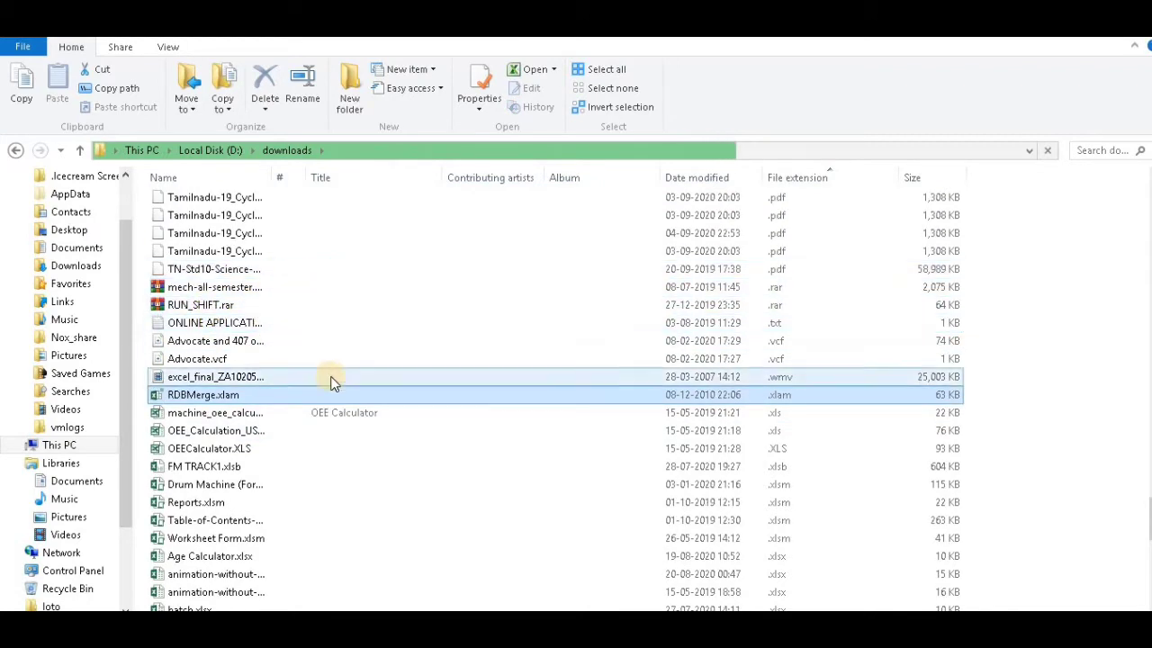
ctrl+click(256, 308)
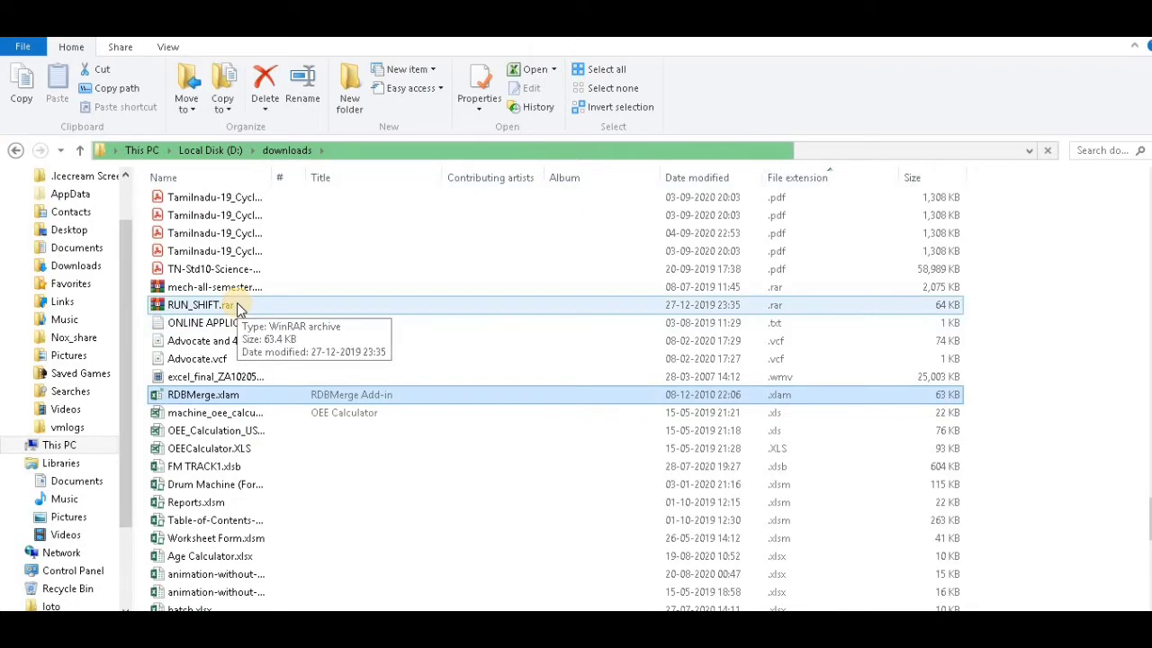
ctrl+click(311, 308)
ctrl+click(233, 418)
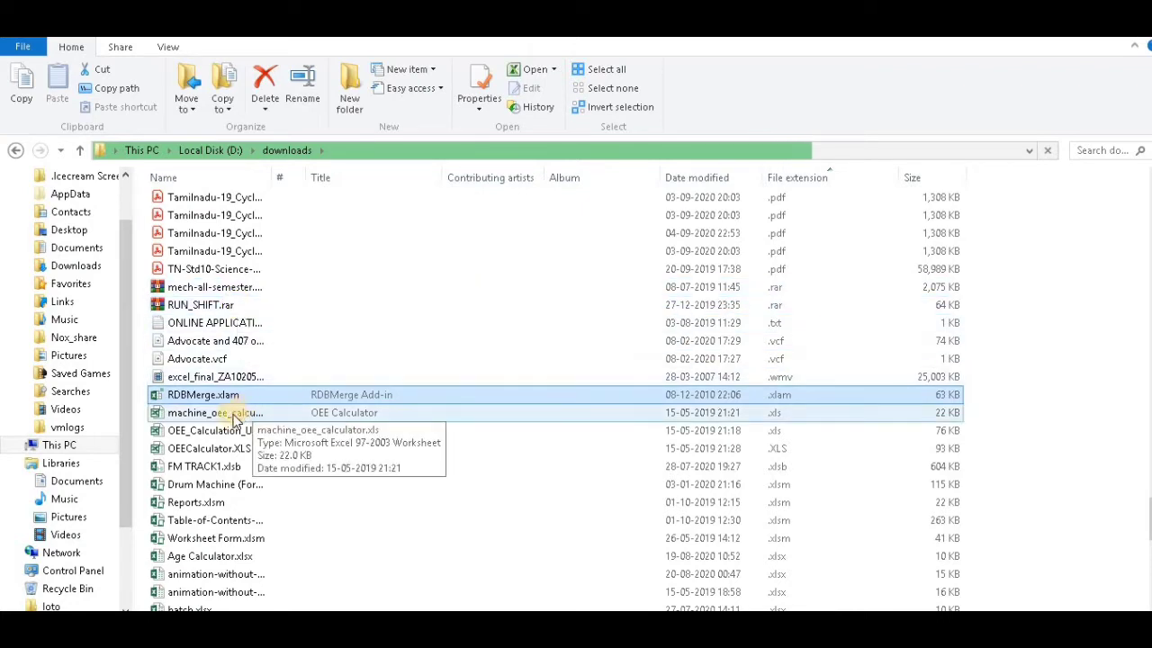
ctrl+click(232, 418)
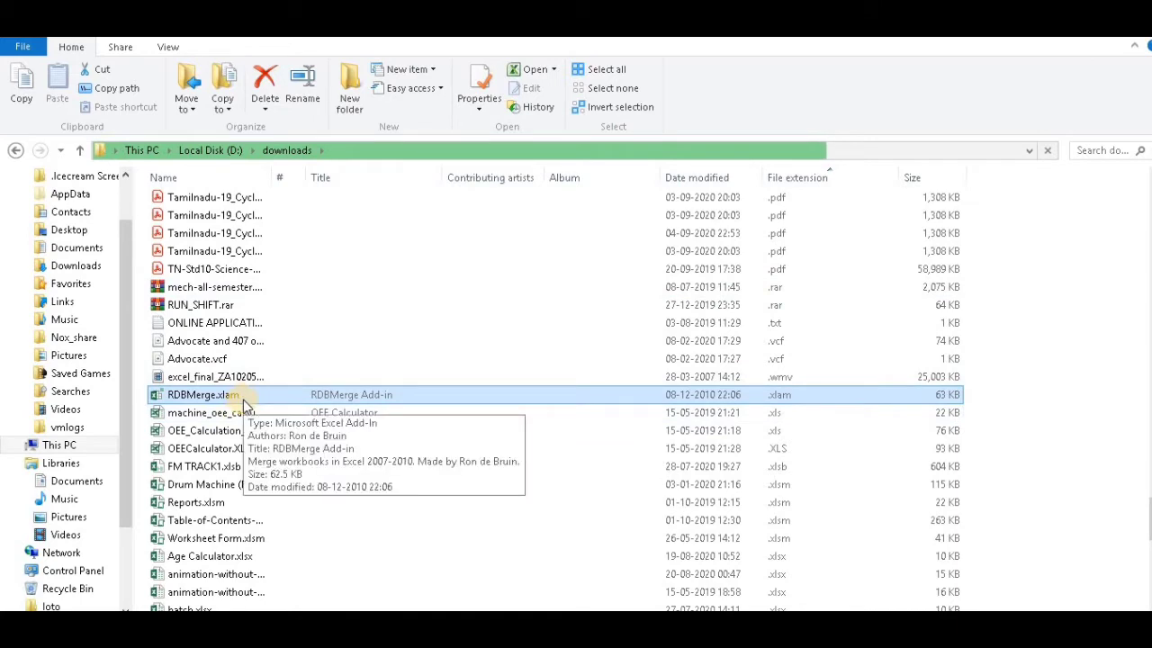
ctrl+click(205, 292)
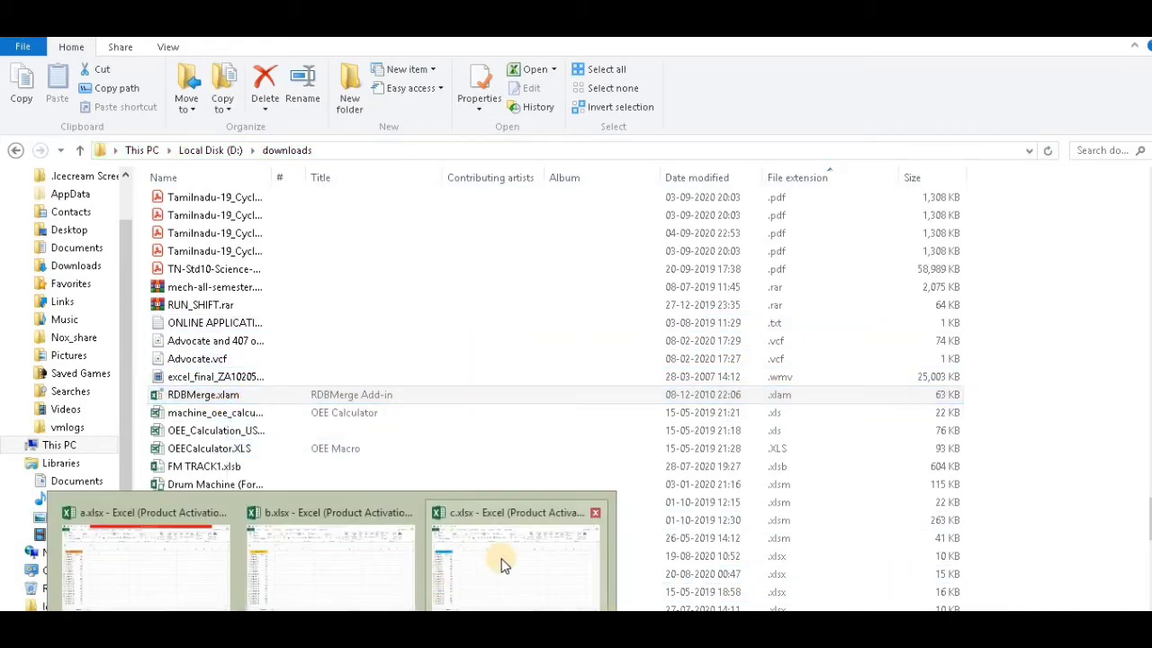
Switch to the c.xlsx workbook and open Excel Options from the File menu
click(501, 560)
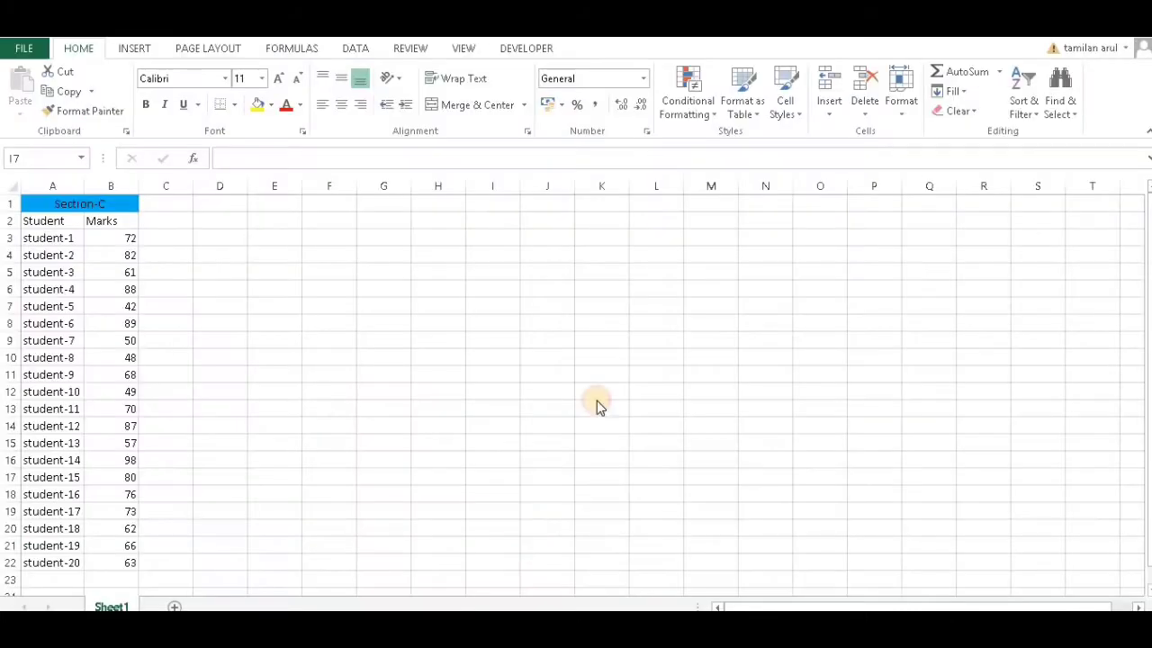
click(25, 47)
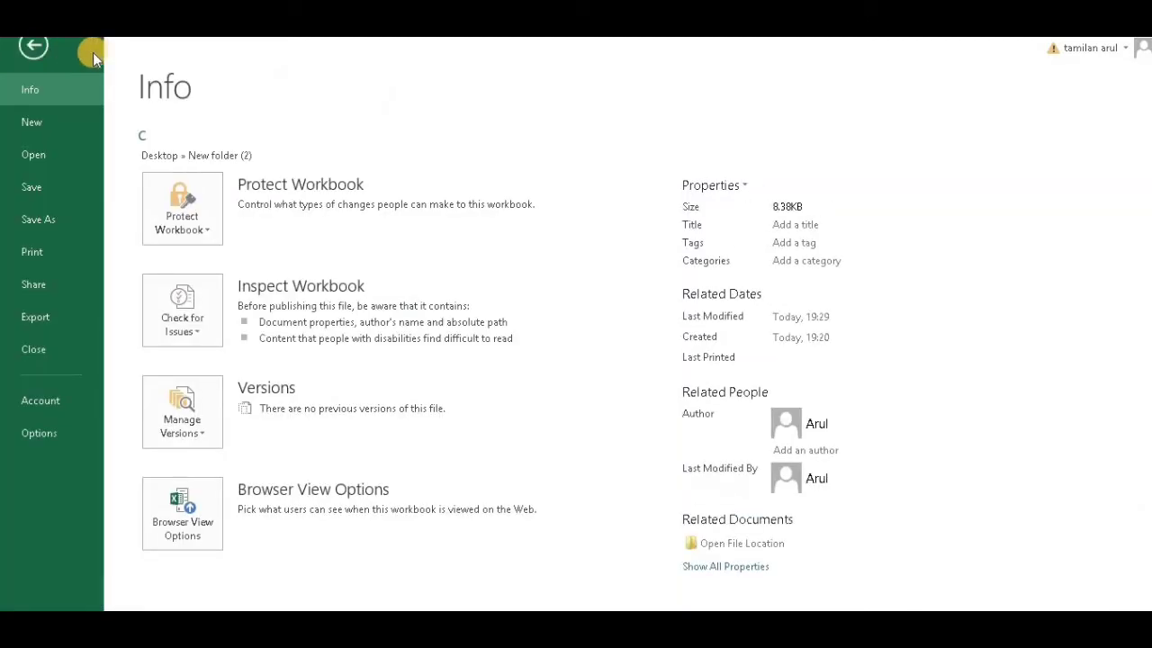
click(40, 433)
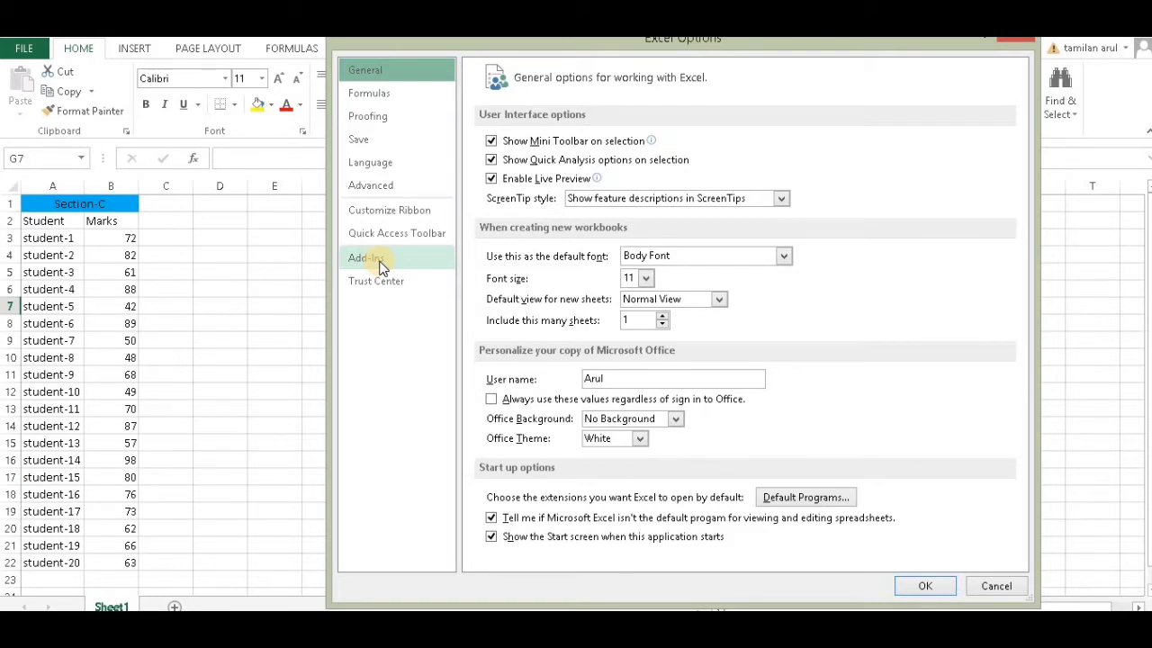
Open the Excel Add-ins manager from the Add-Ins page of Excel Options
click(378, 259)
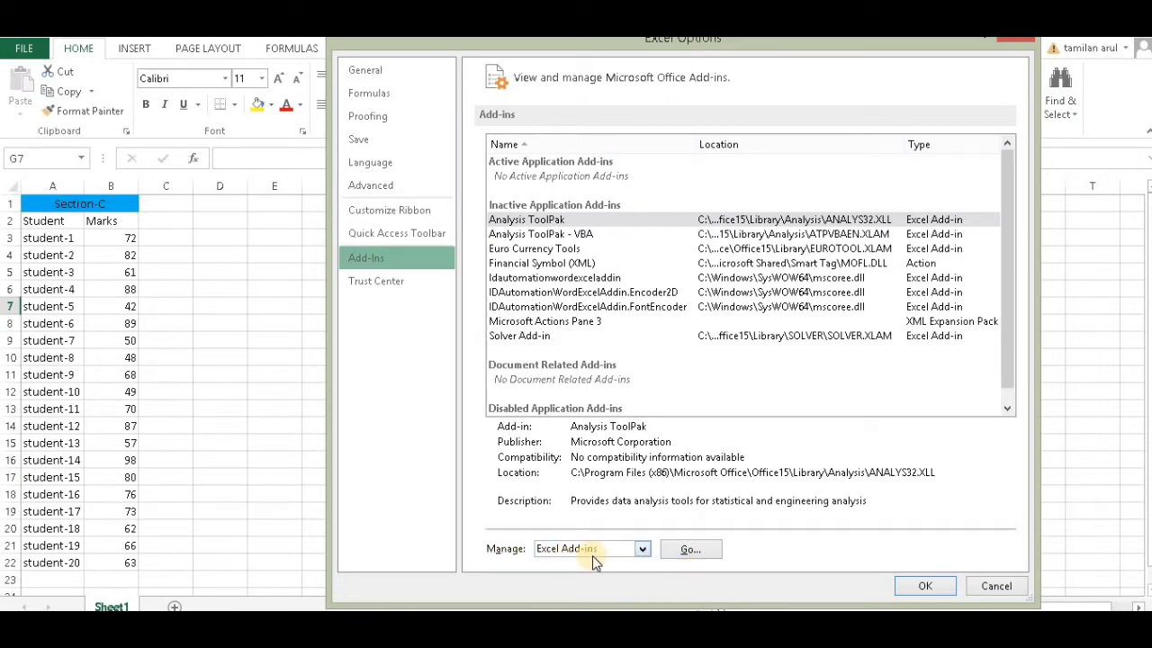
click(690, 548)
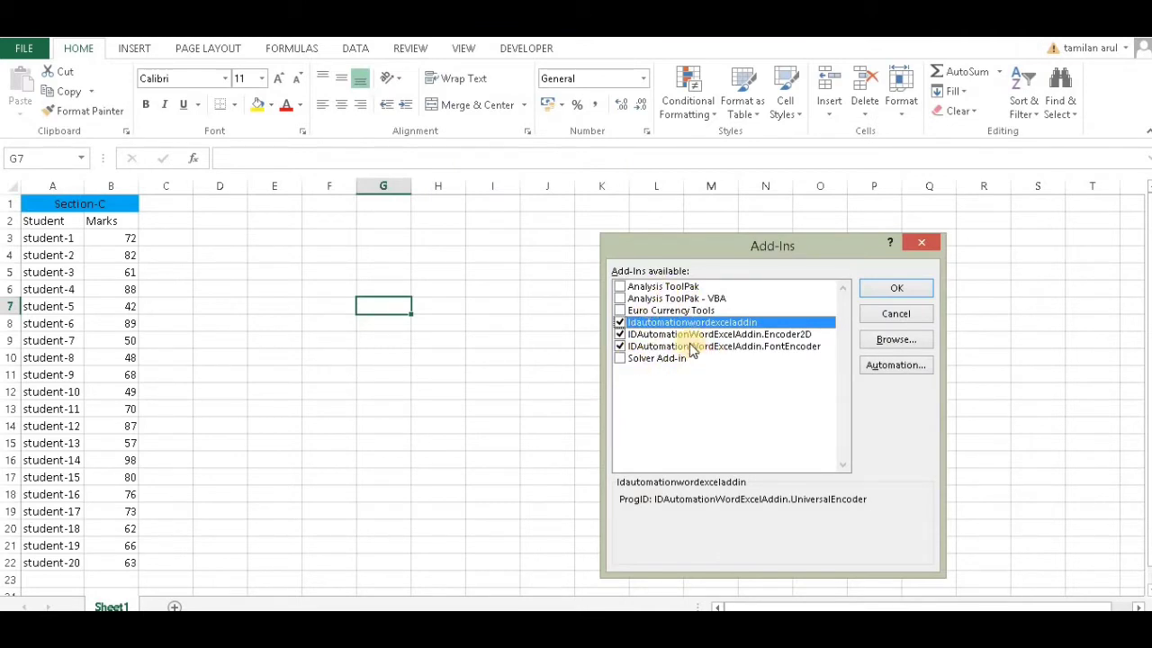
Browse to D:\downloads and add RDBMerge.xlam to the add-in list
click(910, 342)
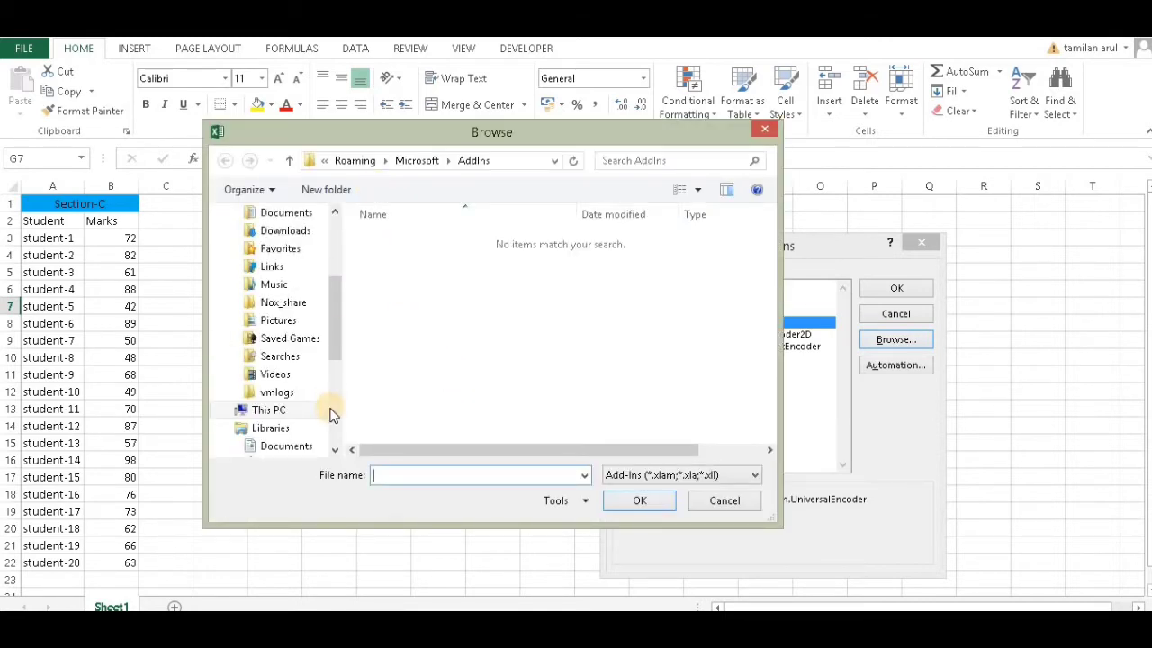
click(308, 416)
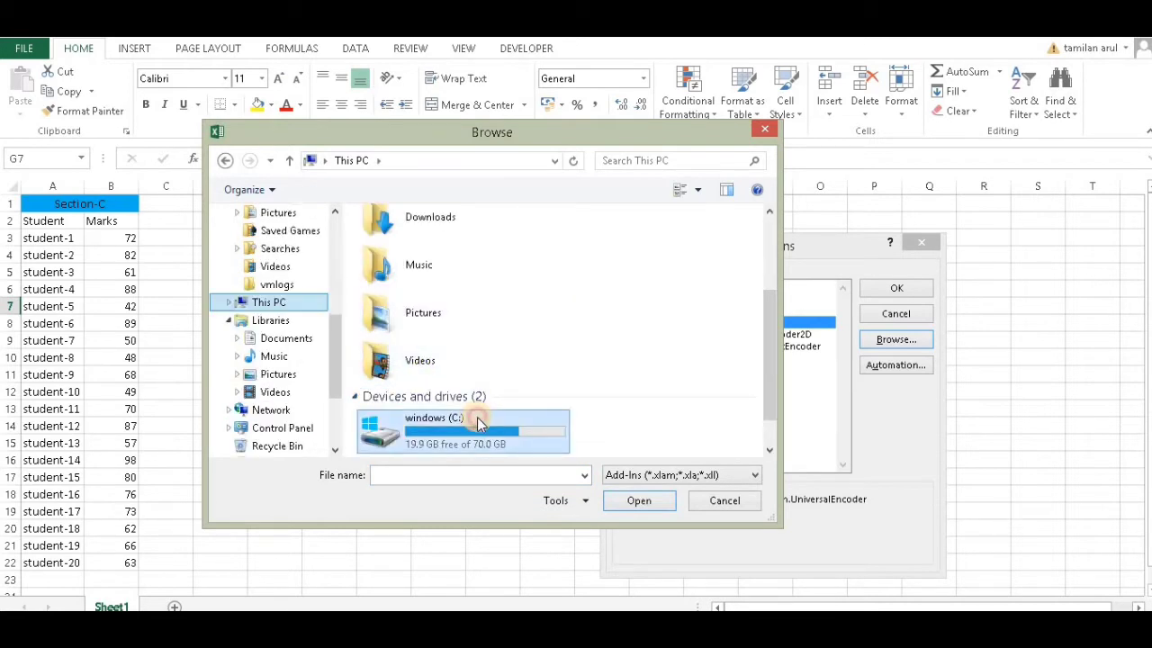
double_click(477, 423)
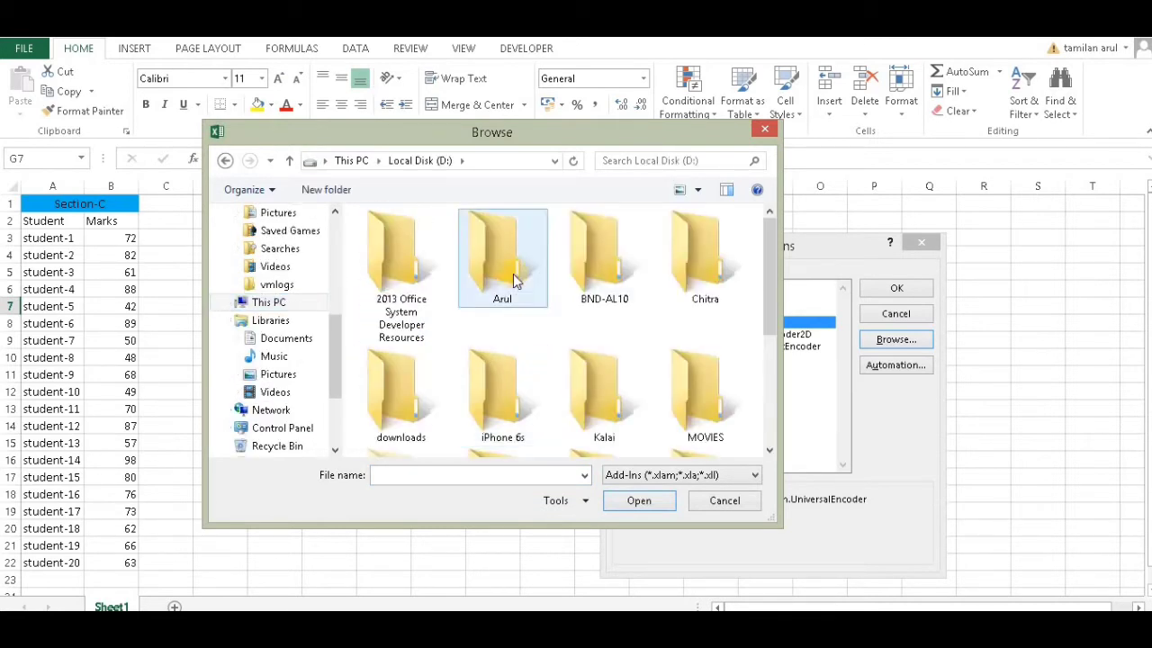
double_click(396, 410)
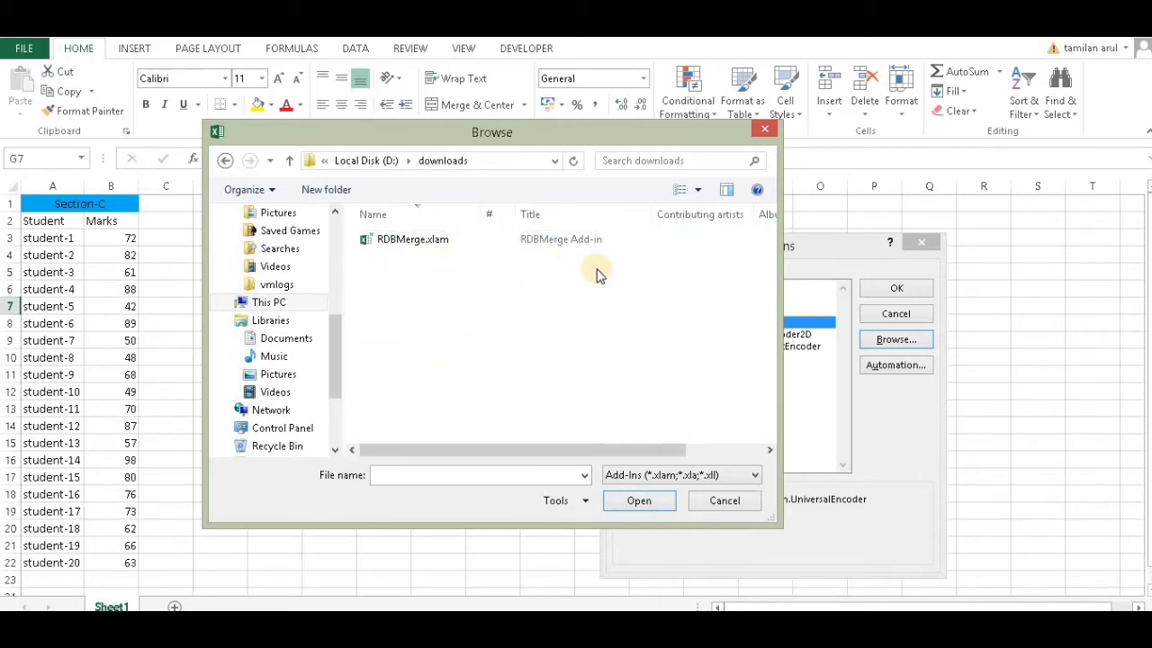
click(441, 241)
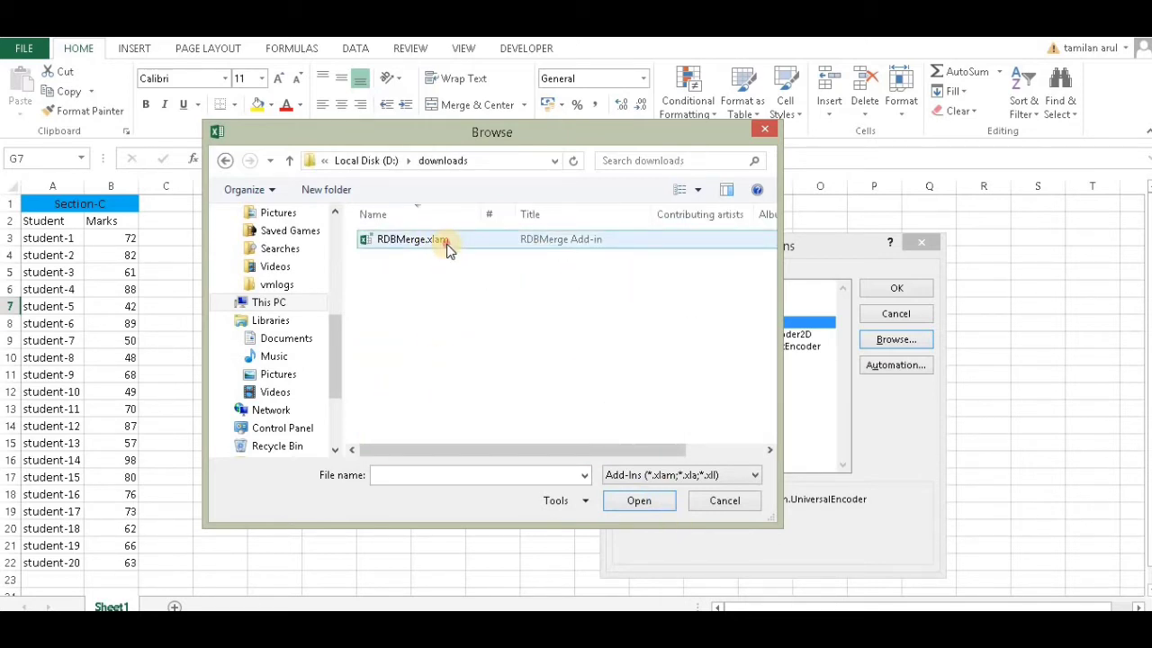
click(634, 513)
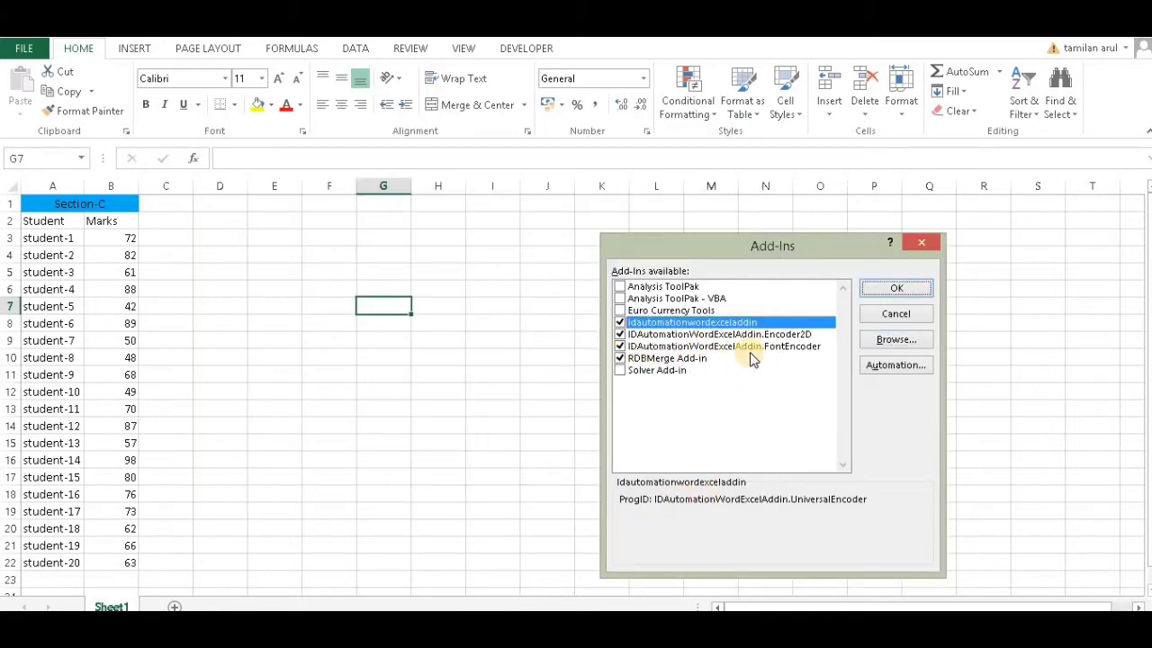
Accept the add-in choices and view the RDBMerge Add-in button on the Data tab
click(896, 288)
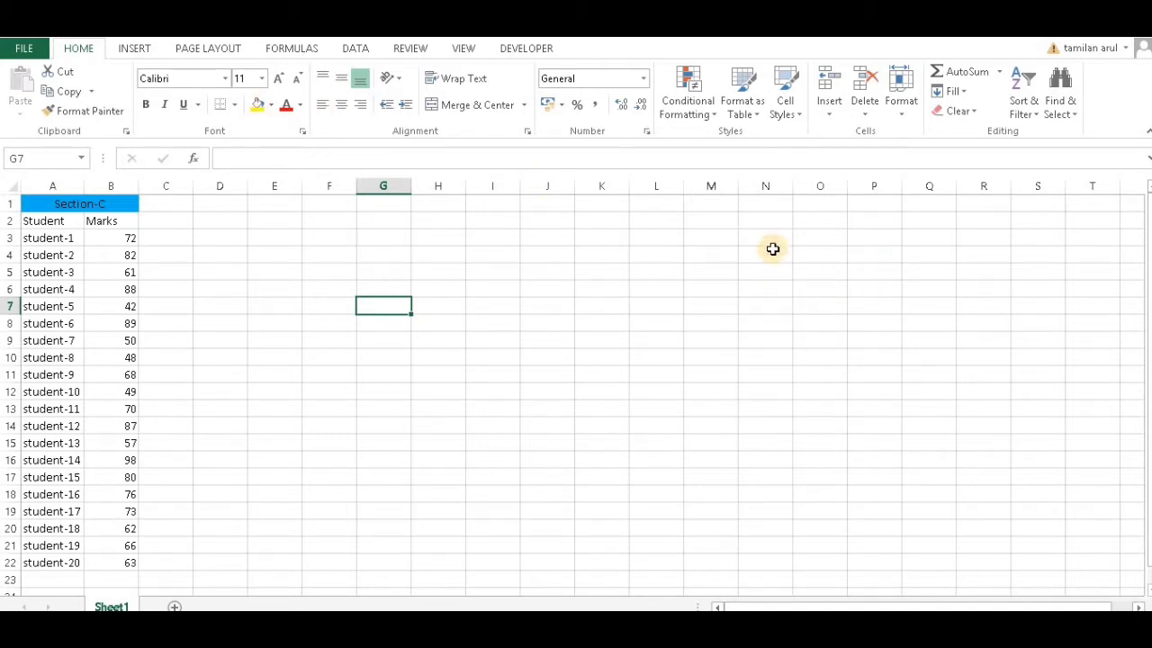
click(357, 48)
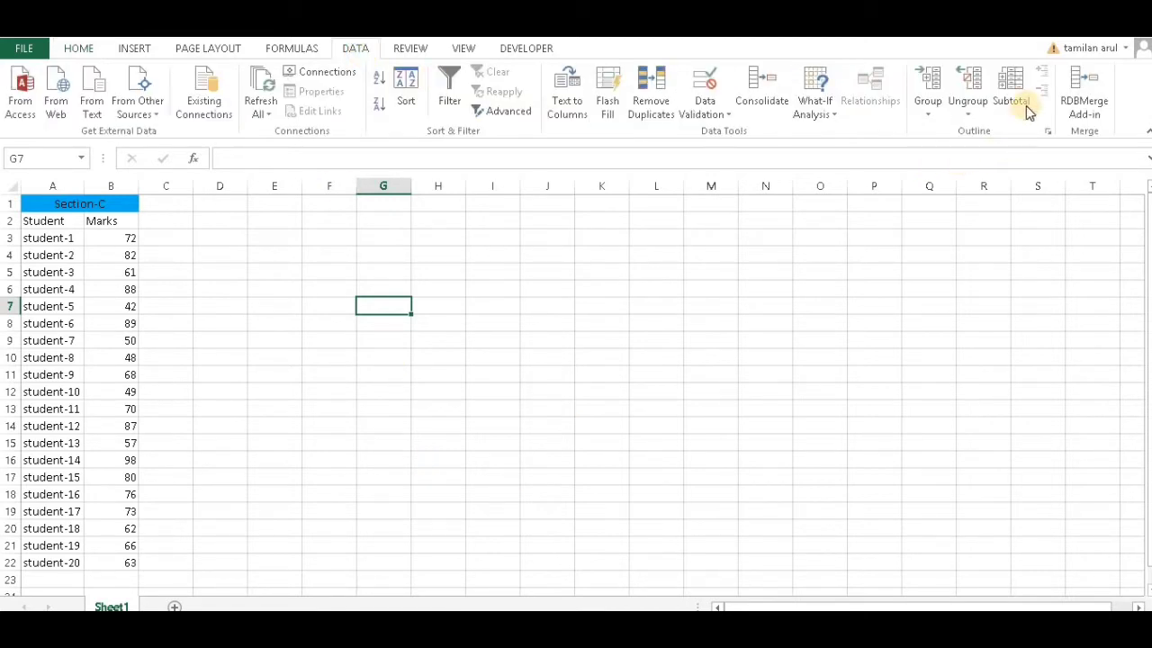
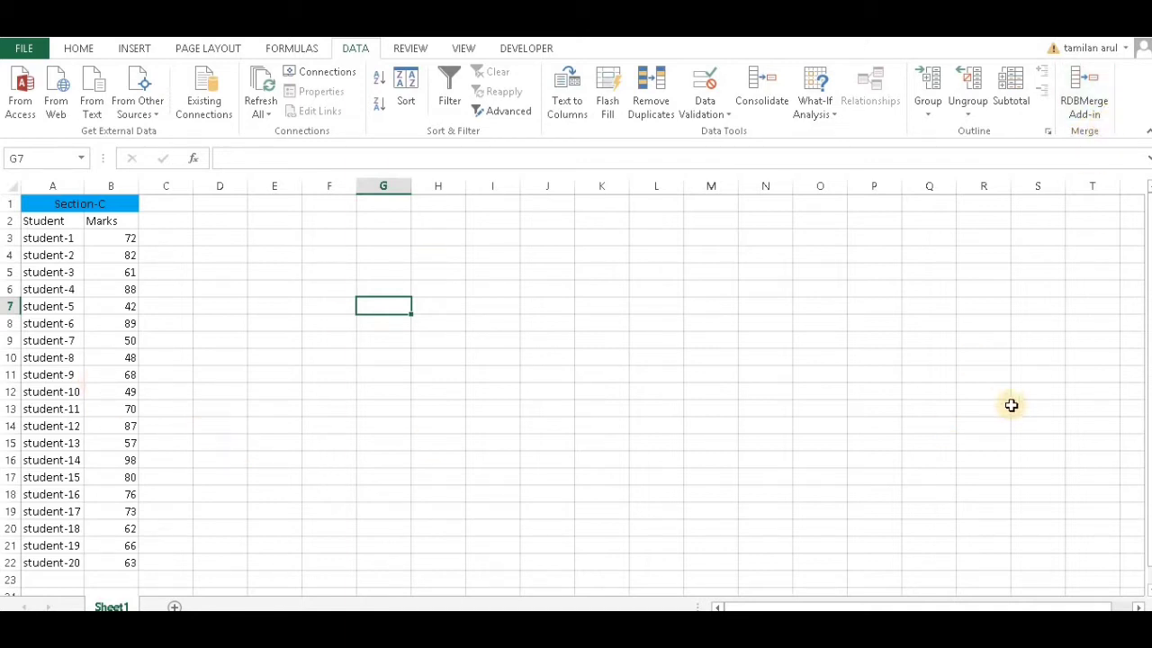
Open the RDBMerge Add-in dialog from the Data tab's Merge group
click(1097, 99)
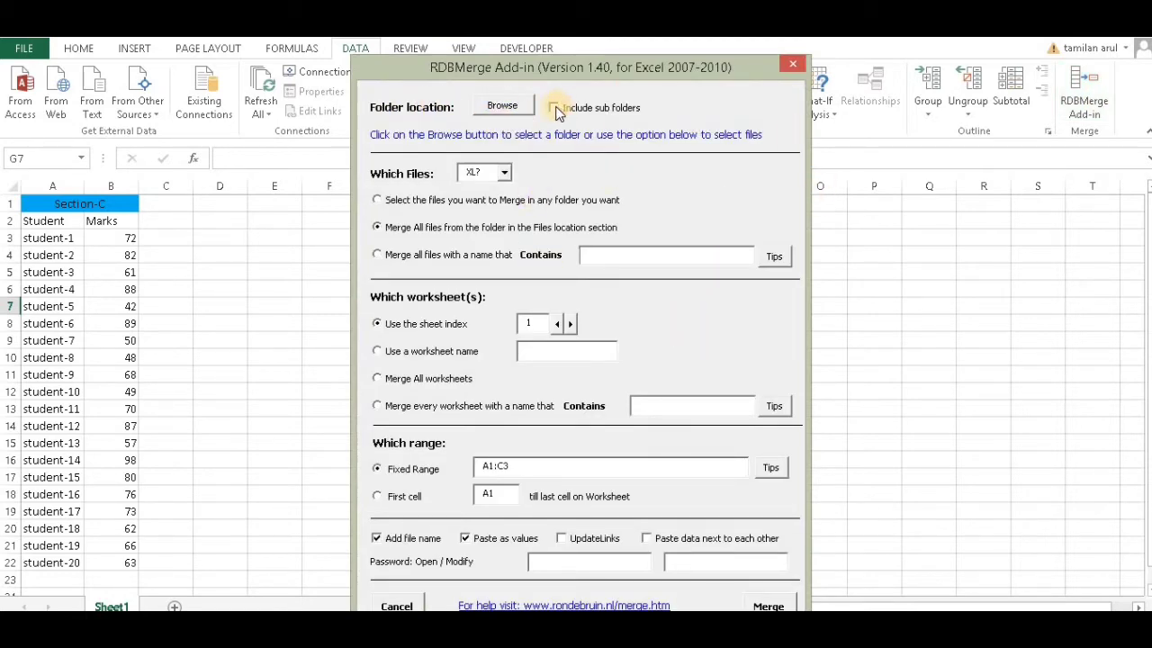
Choose Desktop > New folder (2) as the RDBMerge folder location
click(502, 106)
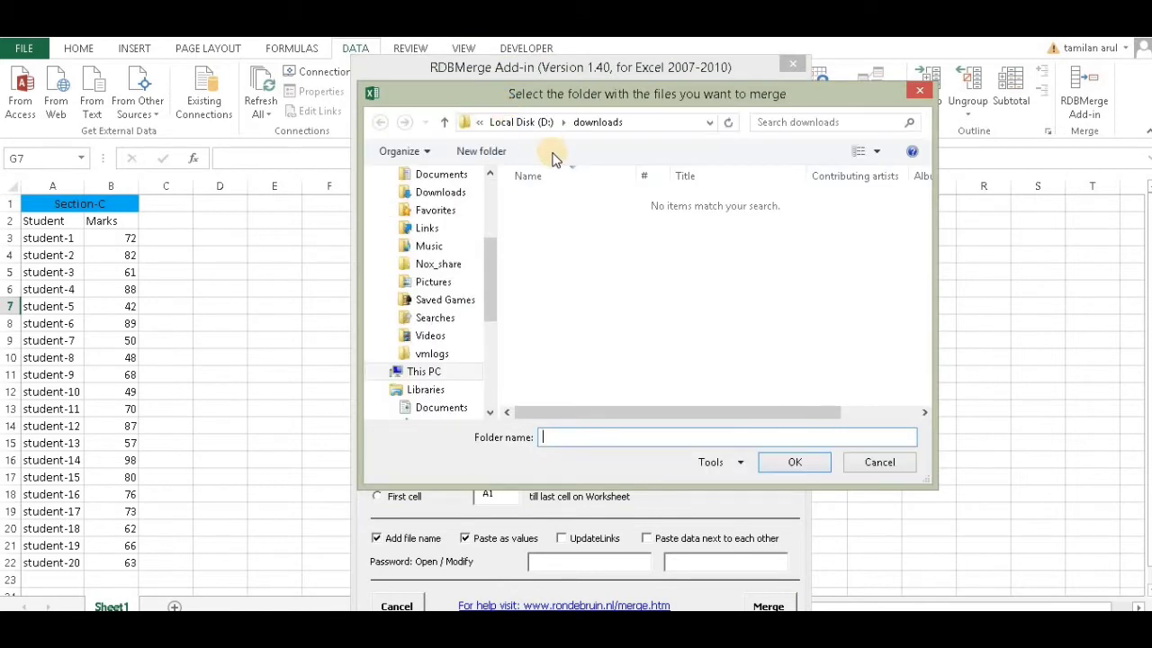
click(466, 211)
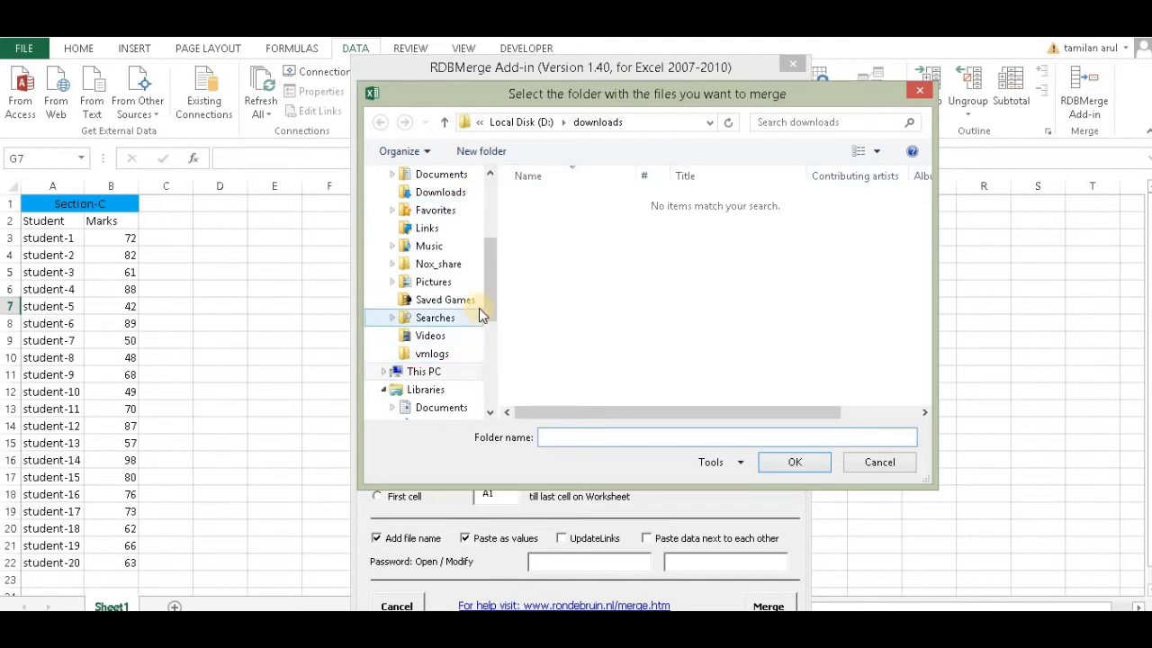
drag(491, 290, 489, 224)
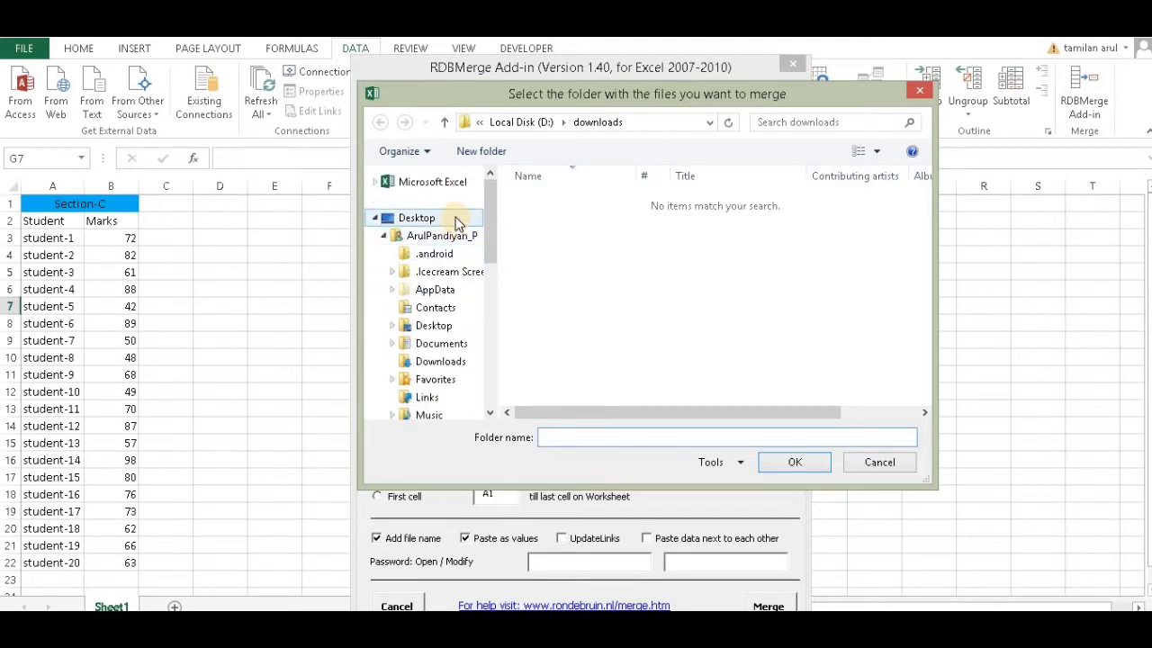
click(457, 223)
click(605, 338)
scroll(605, 338, down, 2)
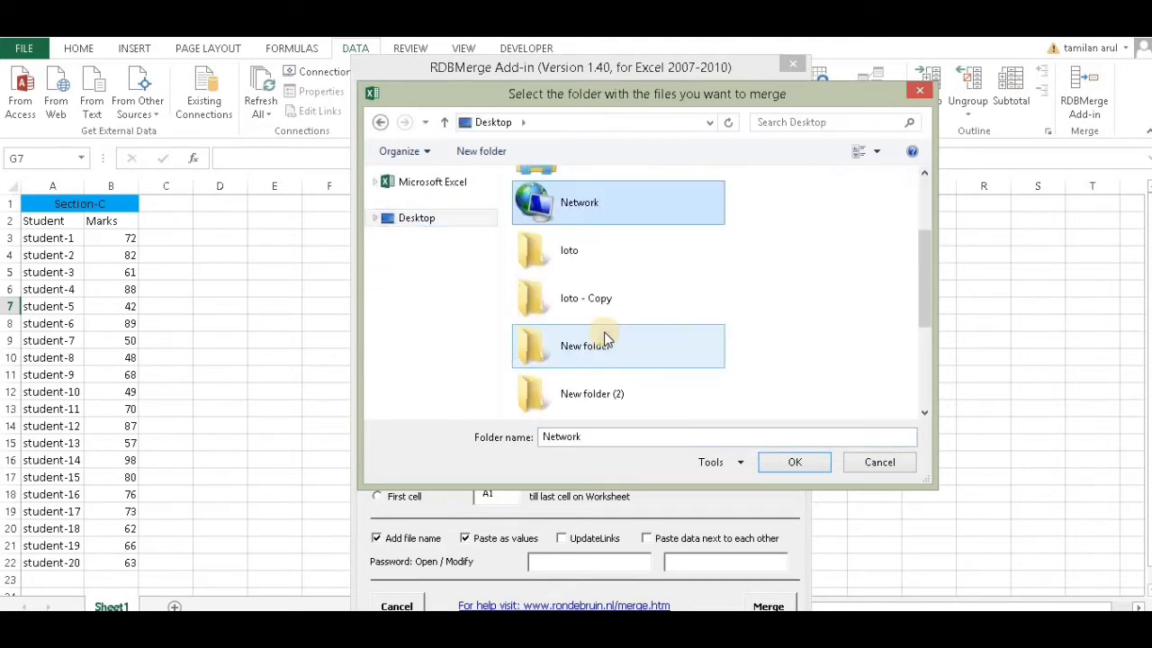
scroll(604, 338, down, 2)
click(628, 221)
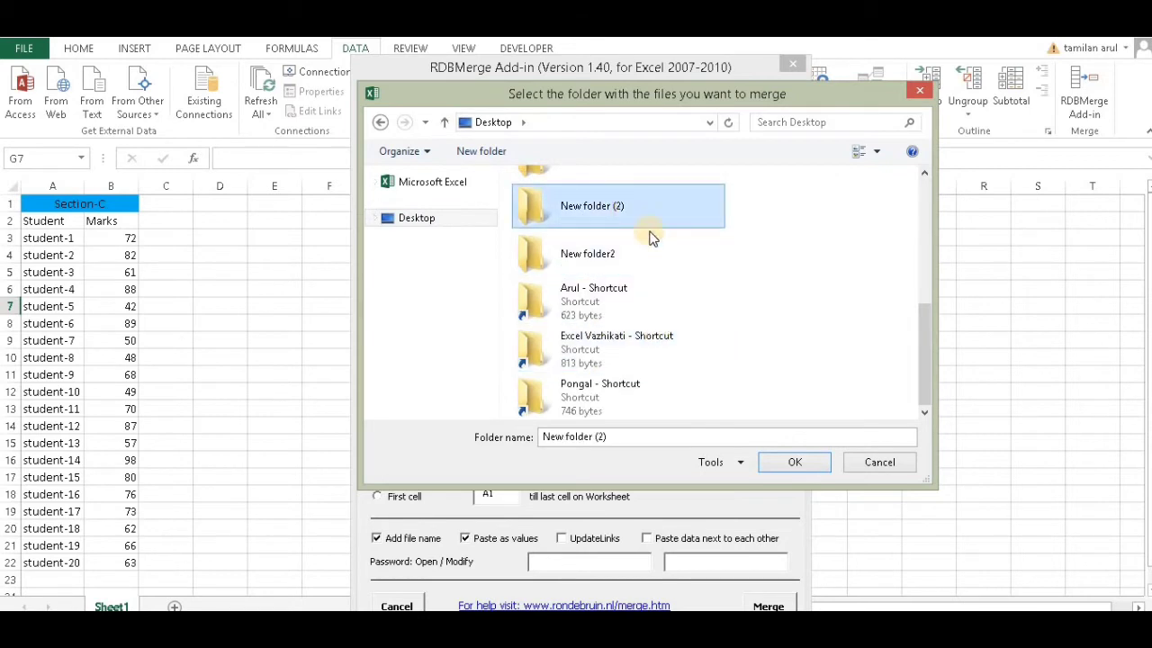
click(795, 463)
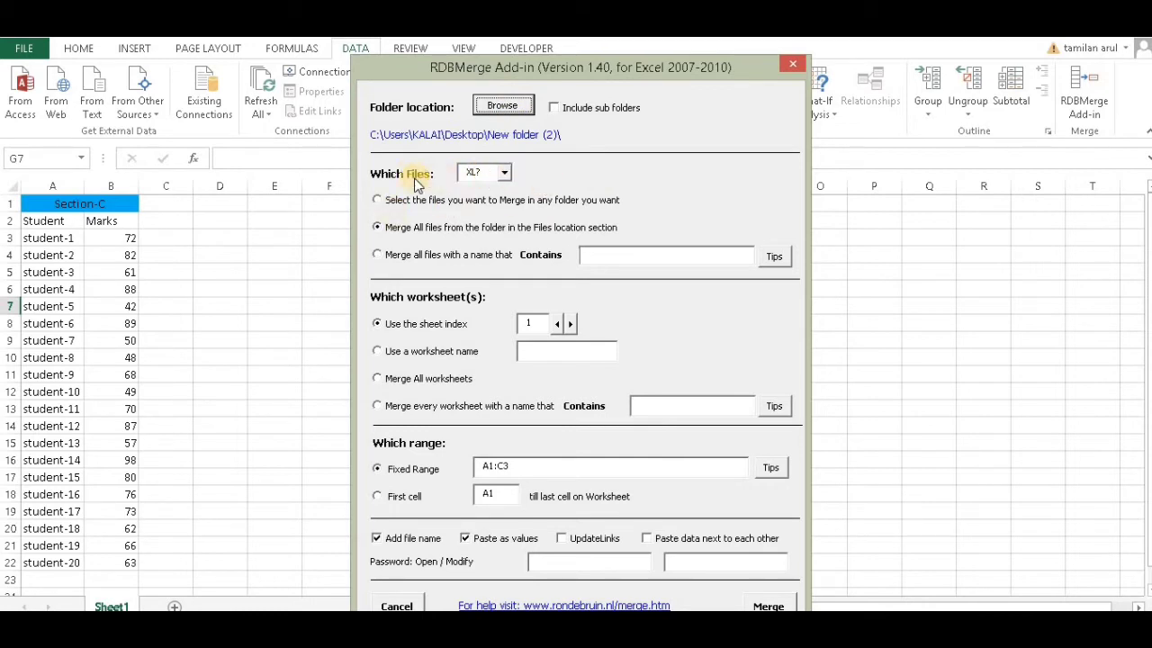
Set the file type to XLSX and merge all files from the folder
click(505, 174)
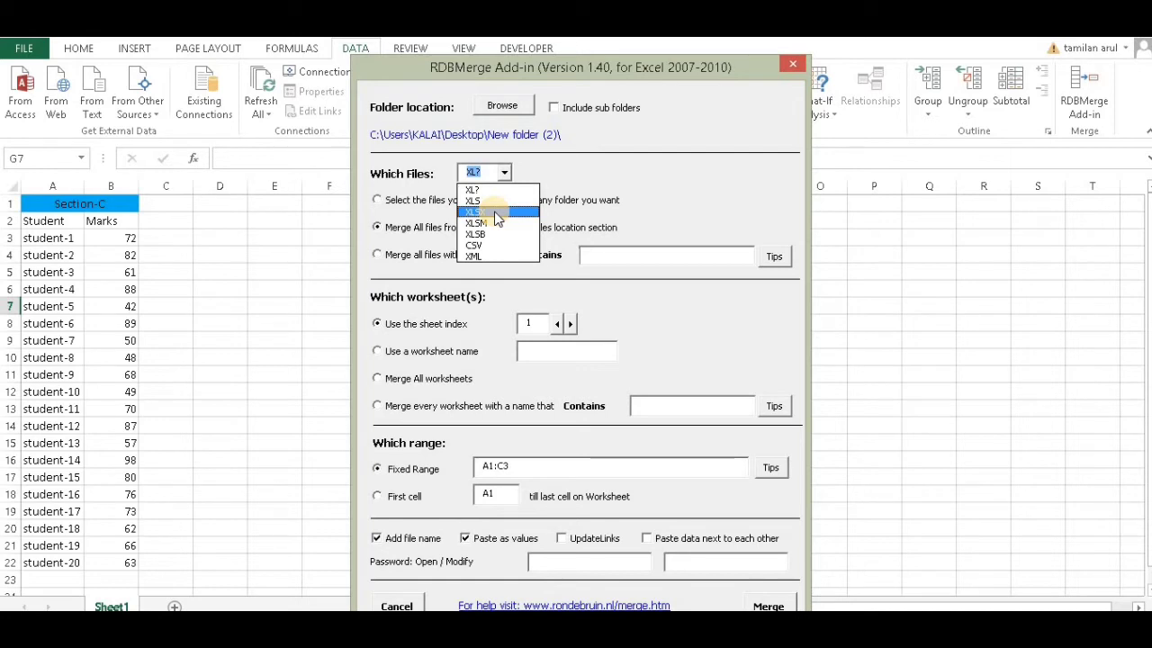
click(495, 214)
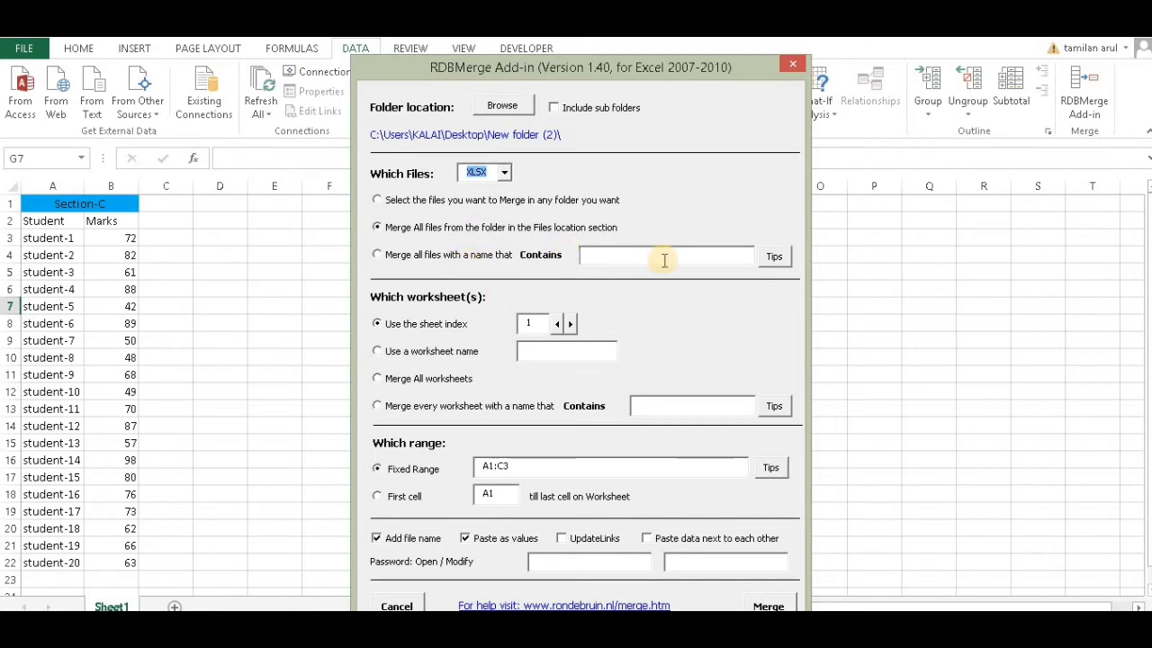
click(448, 259)
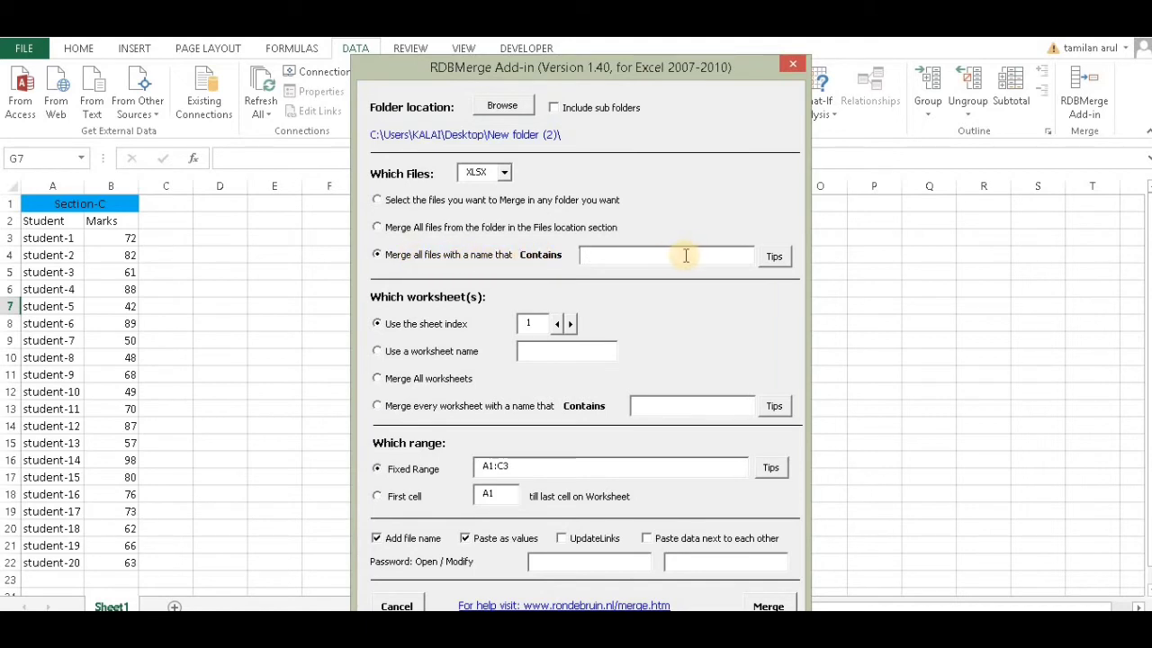
click(381, 231)
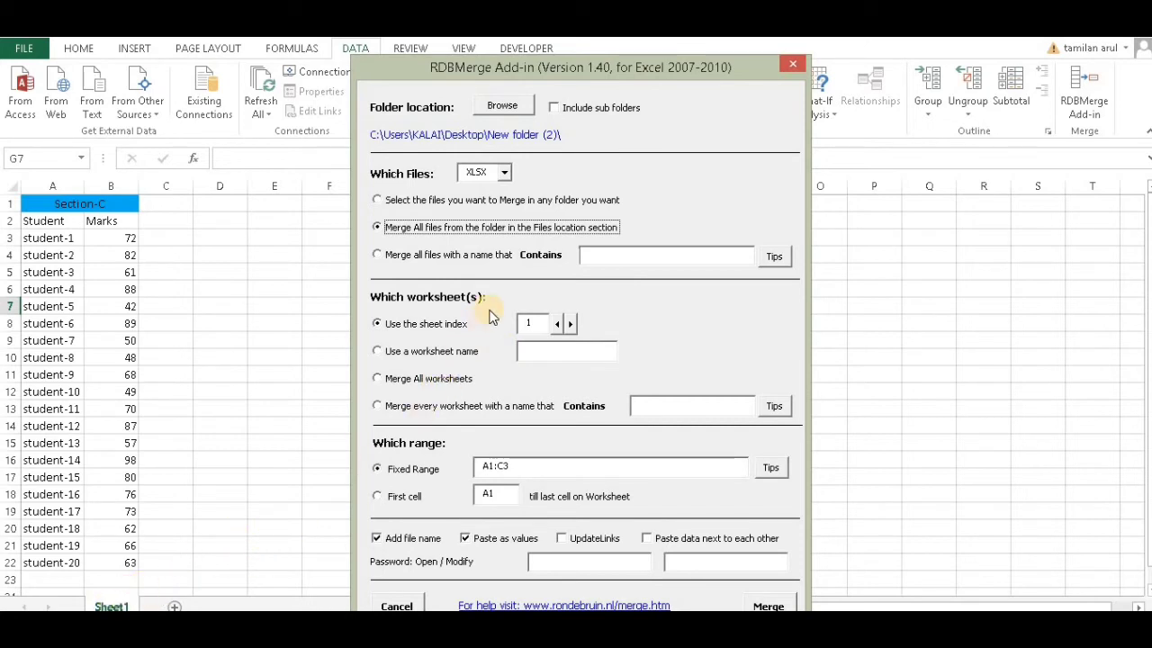
Choose 'Merge All worksheets' with range from first cell A1 to each sheet's last cell
click(385, 381)
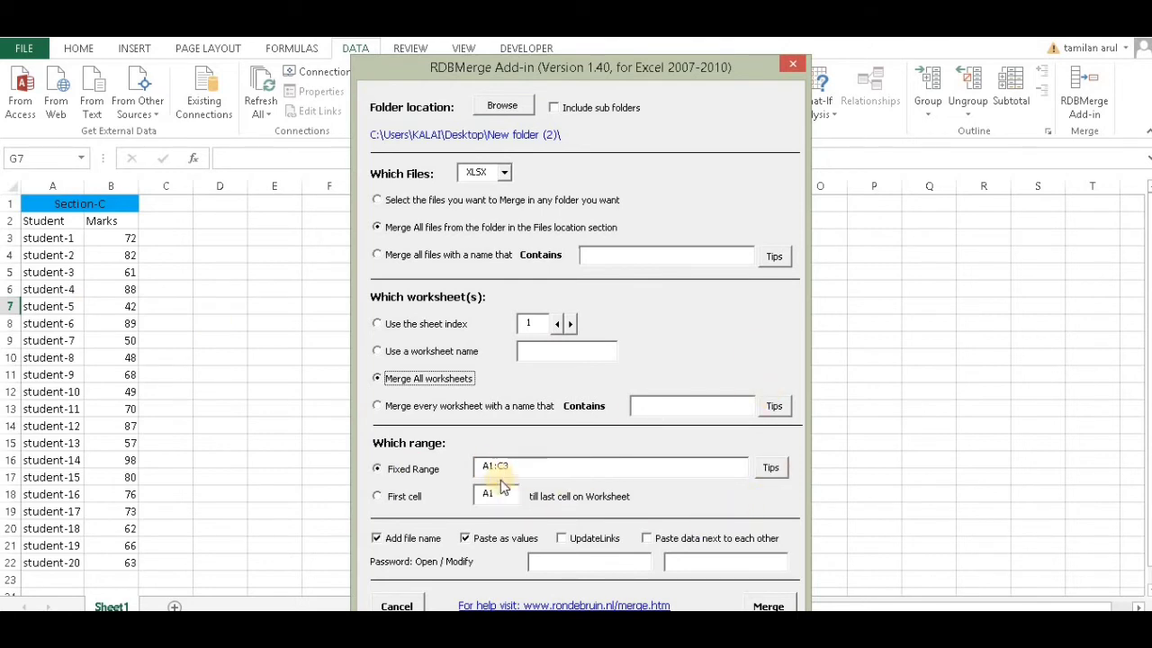
click(379, 498)
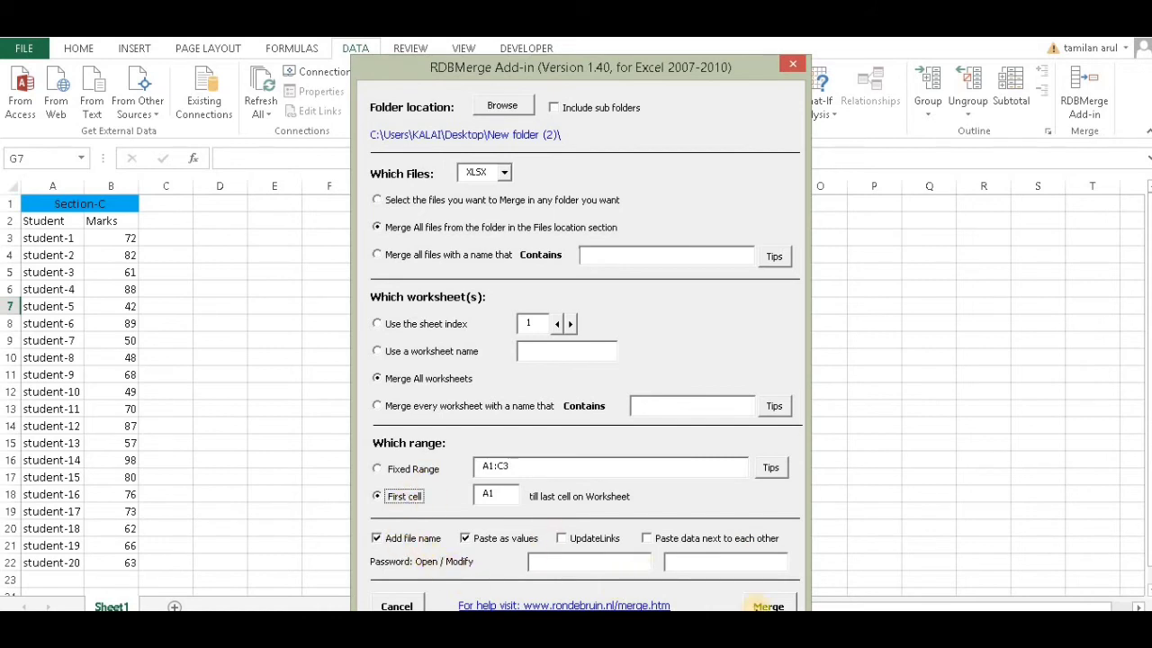
Run the merge, answering Yes to reopen a.xlsx, b.xlsx and c.xlsx
click(760, 605)
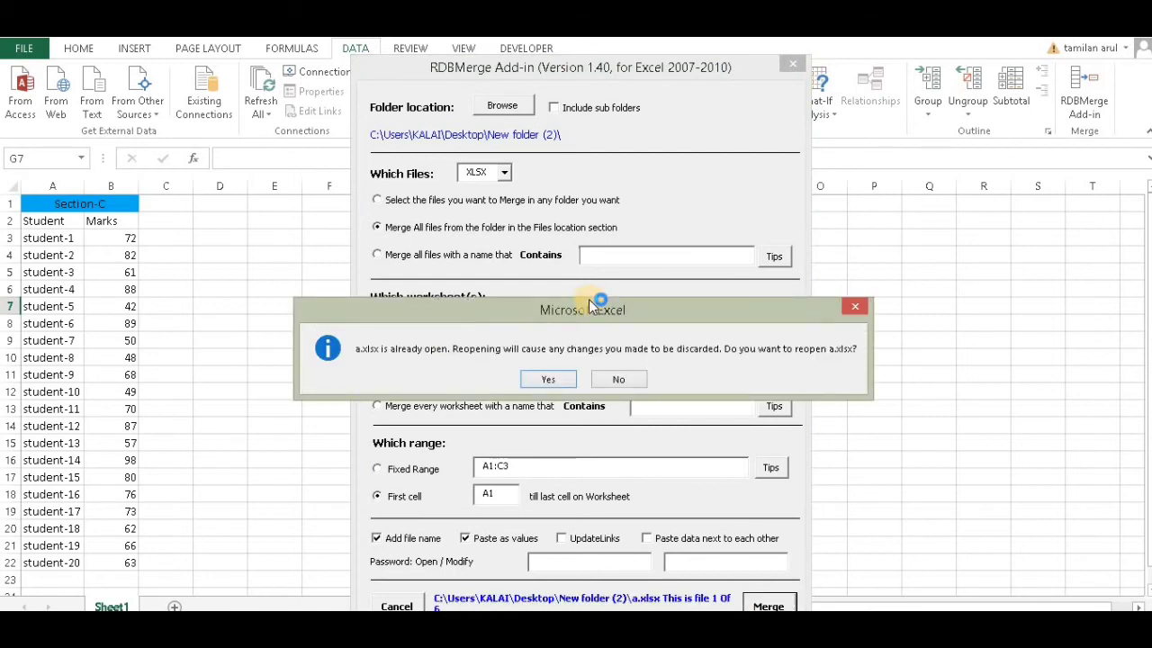
click(548, 379)
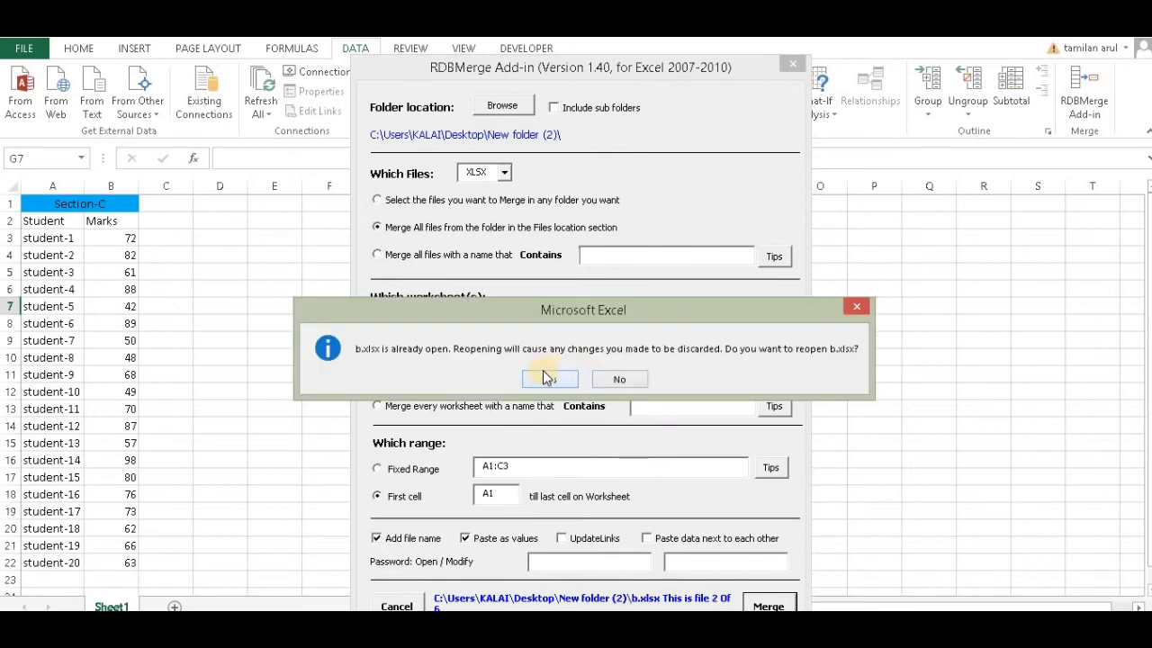
click(549, 380)
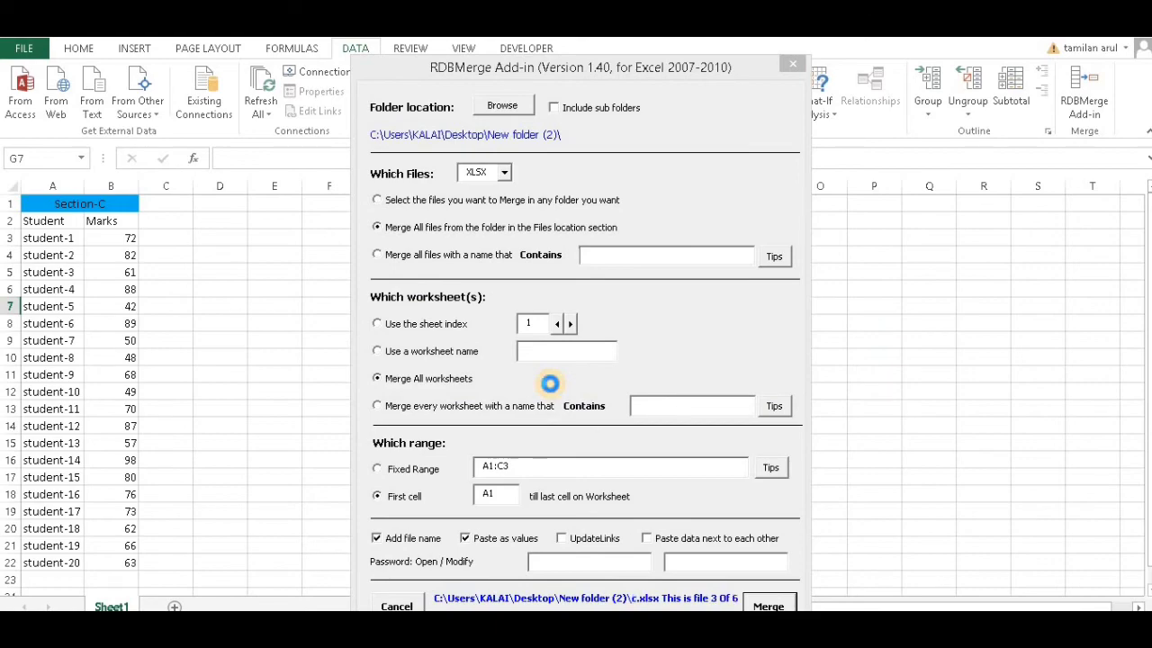
click(565, 384)
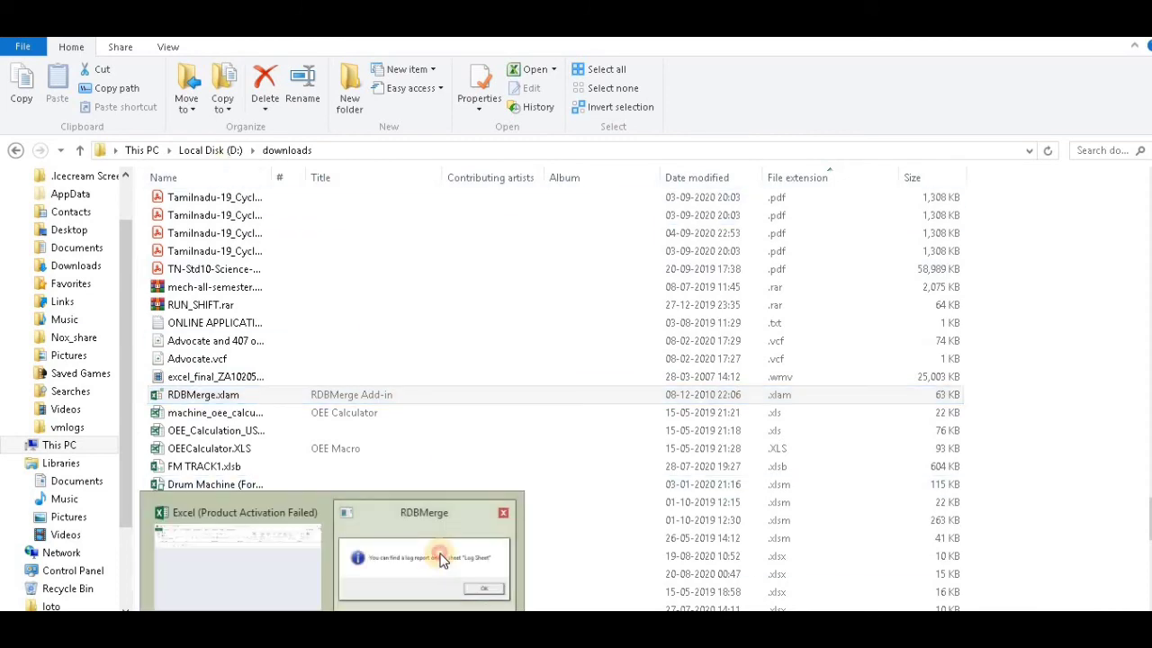
Acknowledge the 'Log Sheet' completion message to reveal the merge log
click(439, 552)
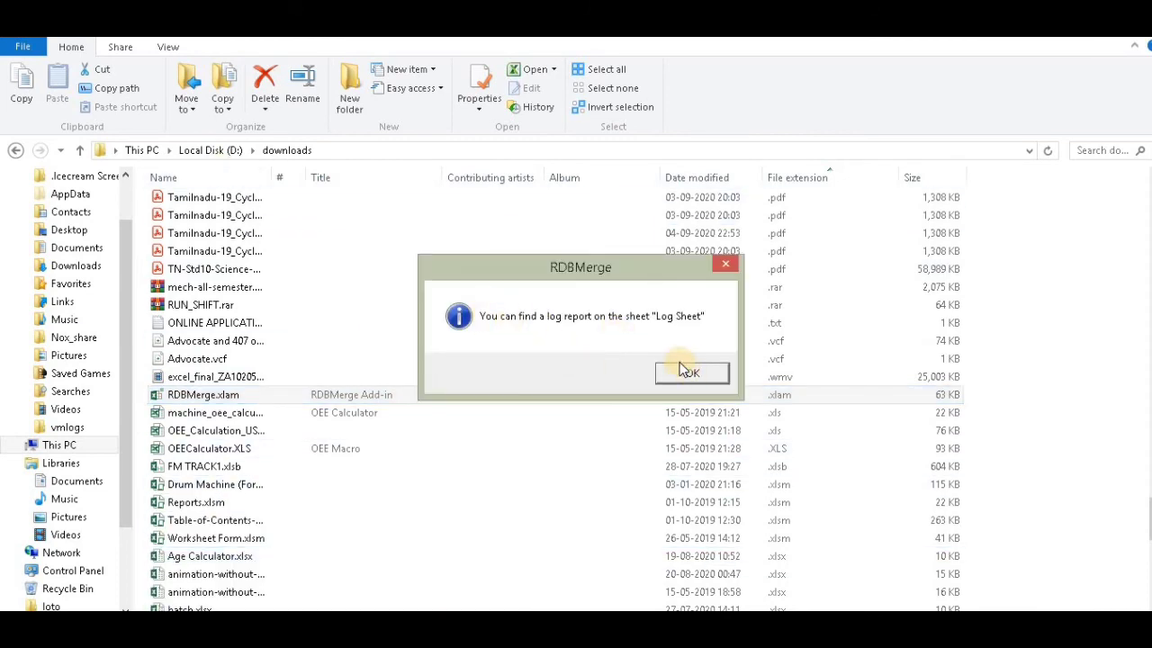
click(706, 371)
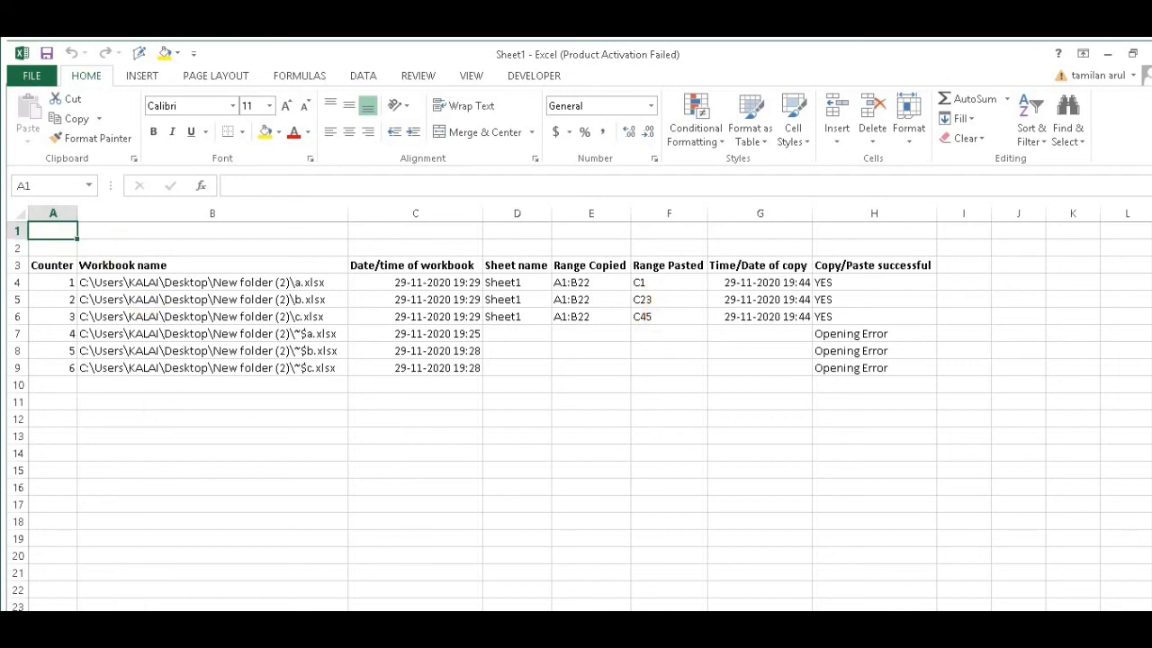
Delete the file-path column A and then the Sheet1 sheet-name column
click(237, 209)
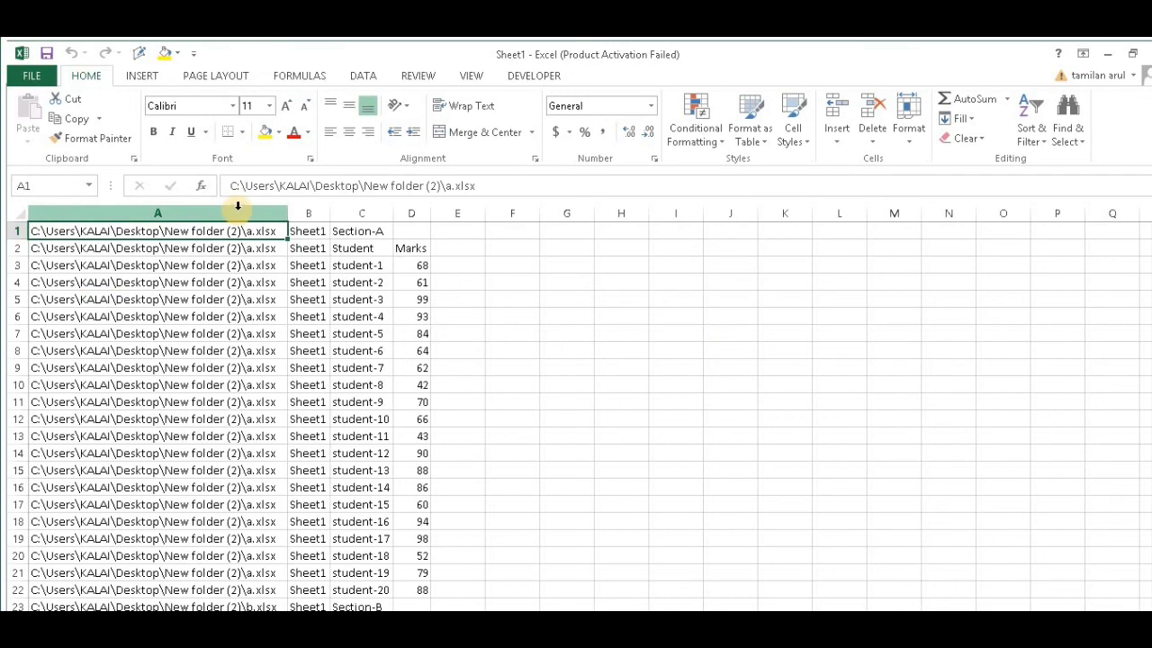
click(237, 206)
right_click(200, 263)
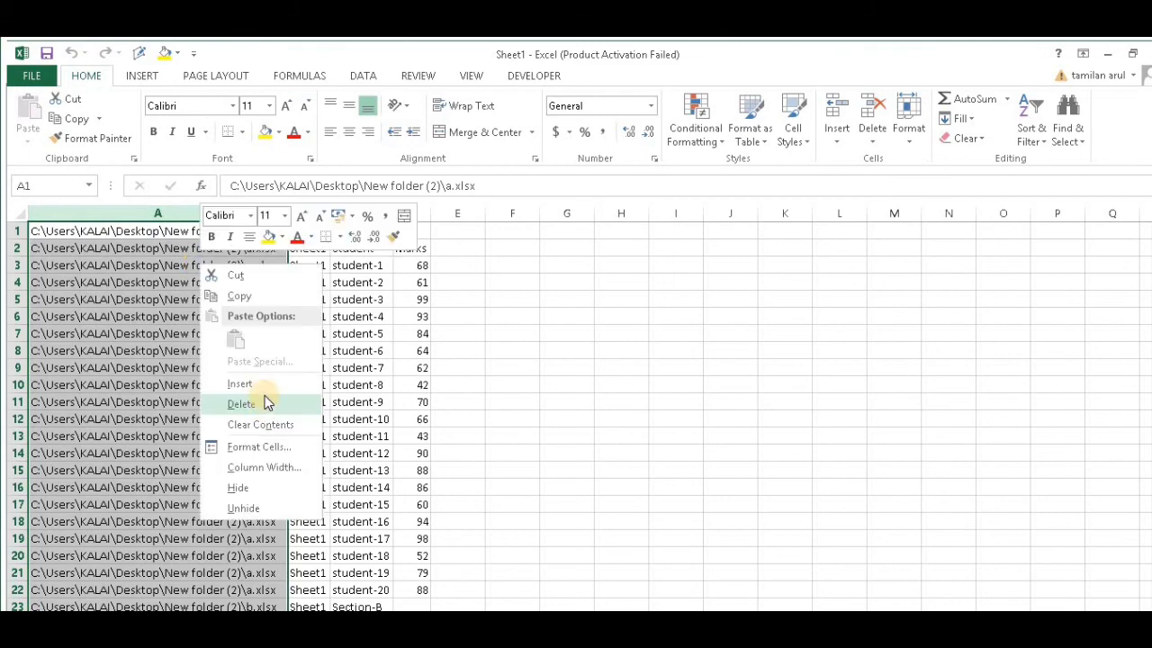
click(266, 402)
click(454, 366)
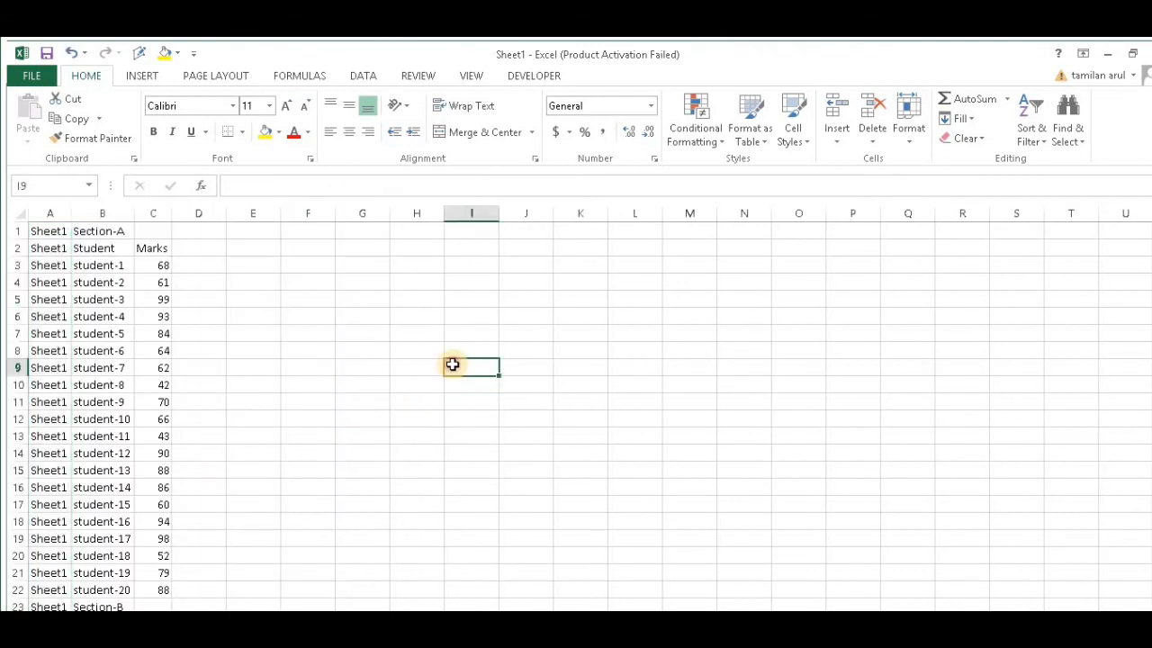
click(48, 213)
right_click(56, 297)
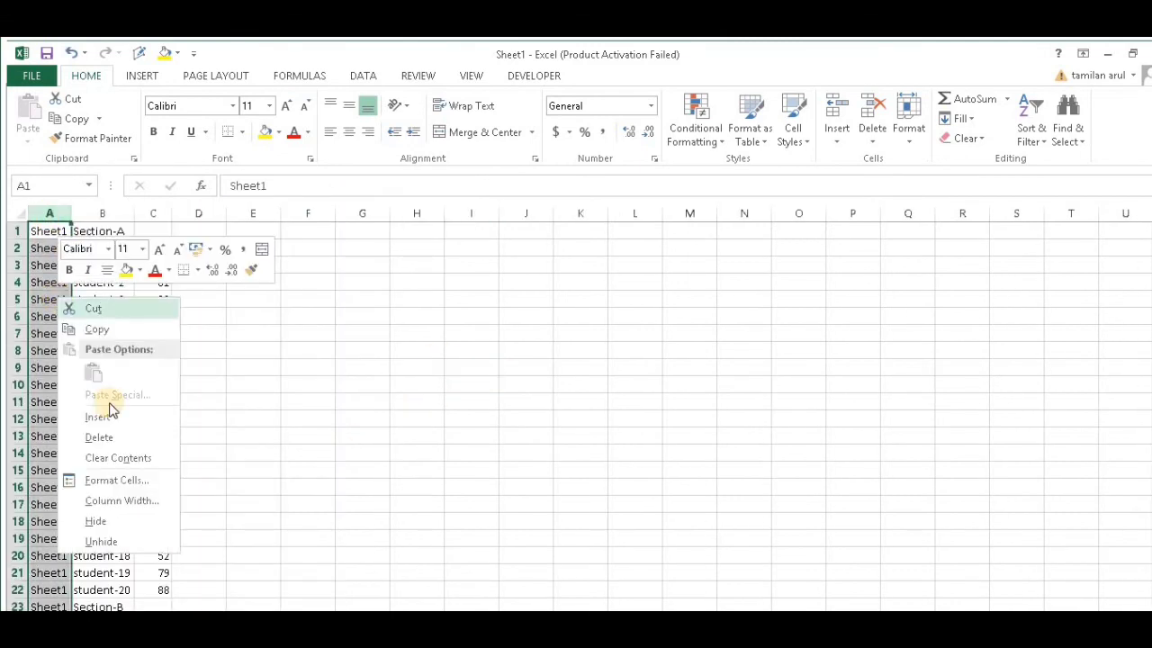
click(112, 438)
click(323, 369)
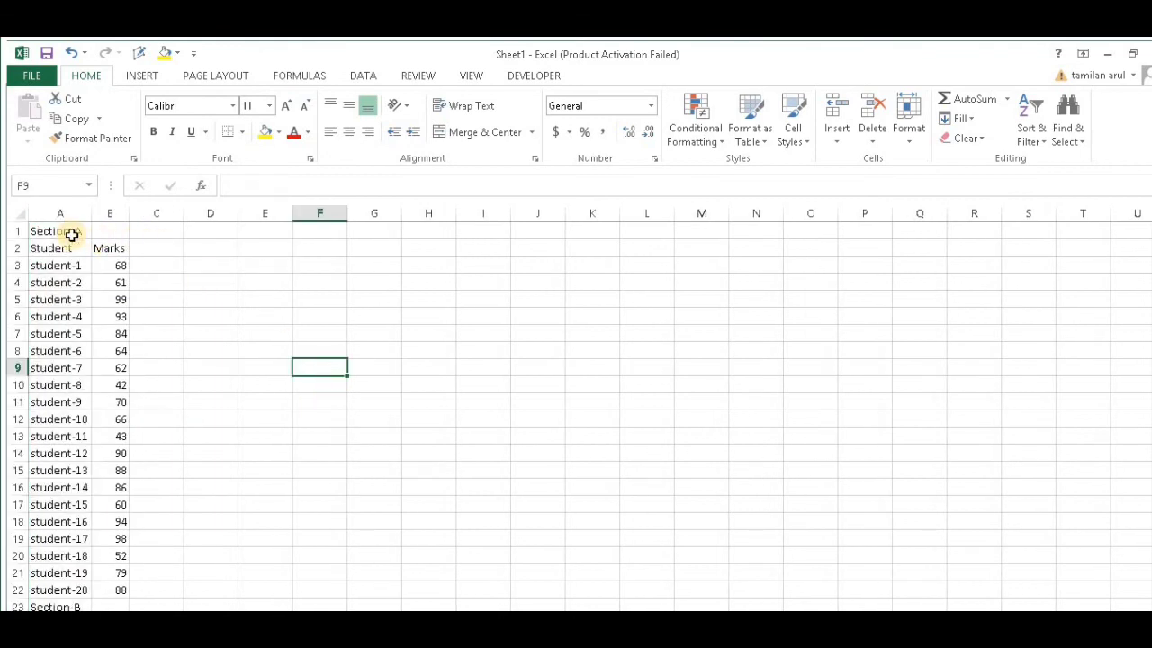
click(114, 588)
scroll(144, 471, down, 2)
scroll(140, 467, down, 4)
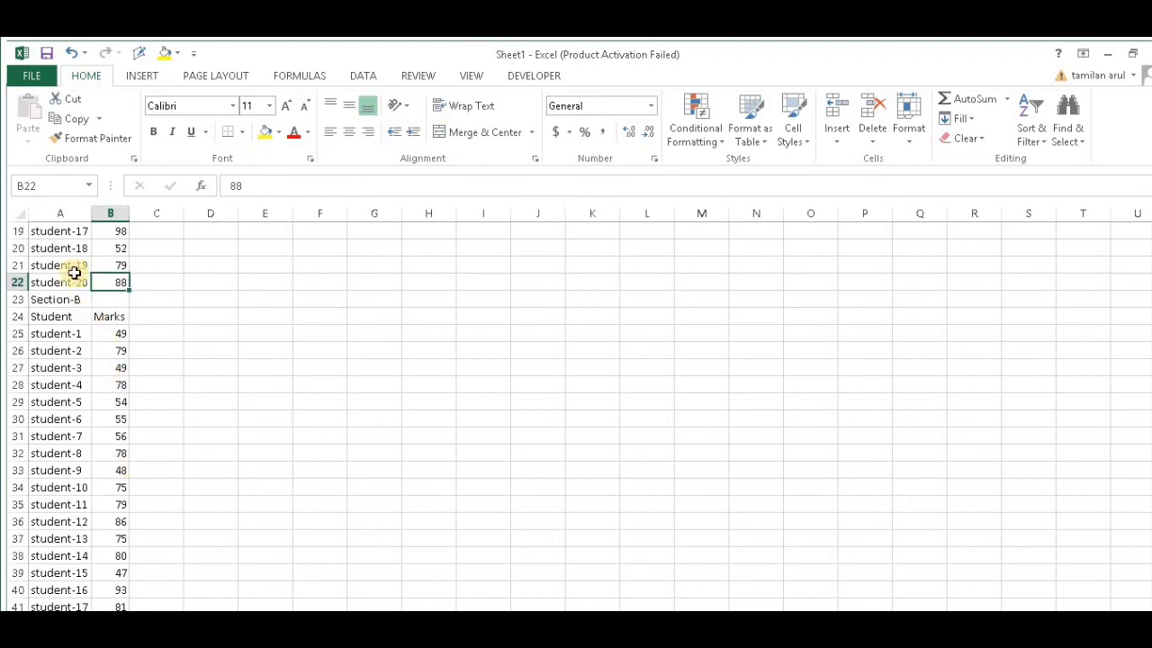
scroll(70, 509, down, 3)
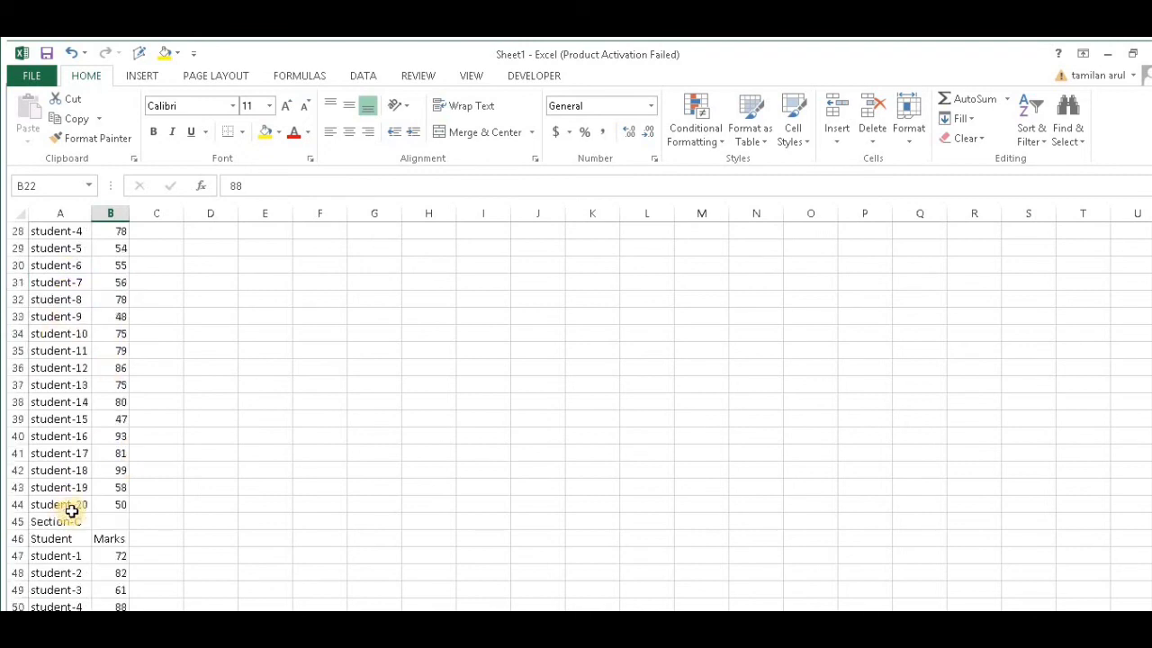
scroll(71, 504, down, 3)
scroll(95, 432, down, 4)
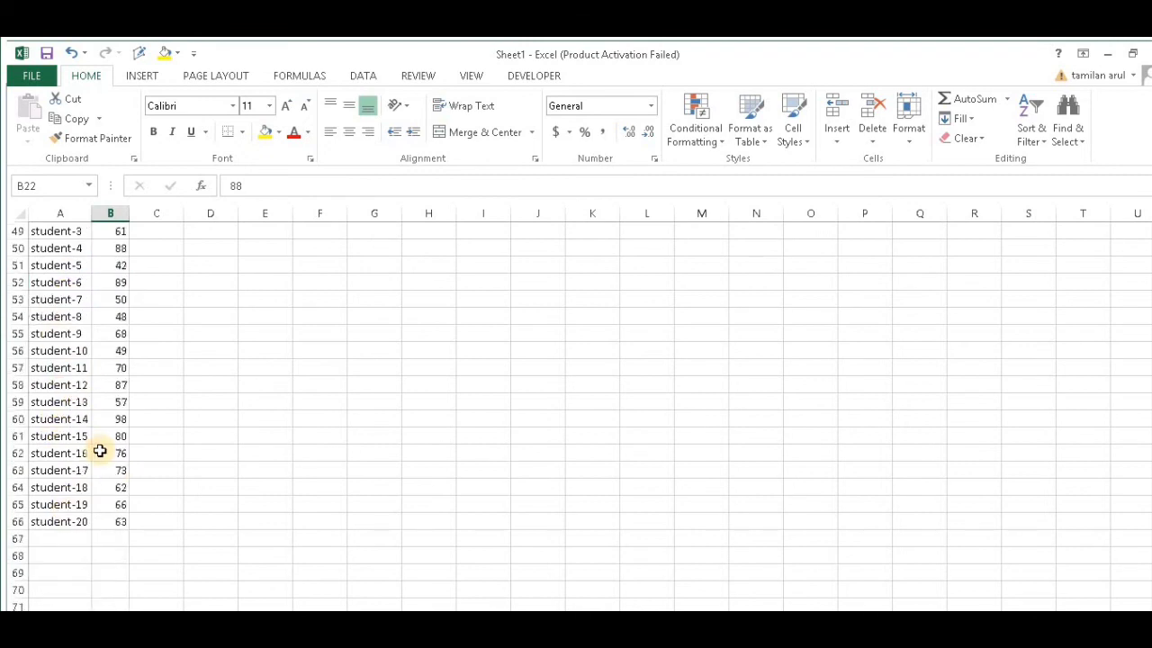
scroll(99, 451, down, 1)
scroll(100, 451, up, 5)
scroll(101, 453, up, 9)
scroll(104, 456, up, 3)
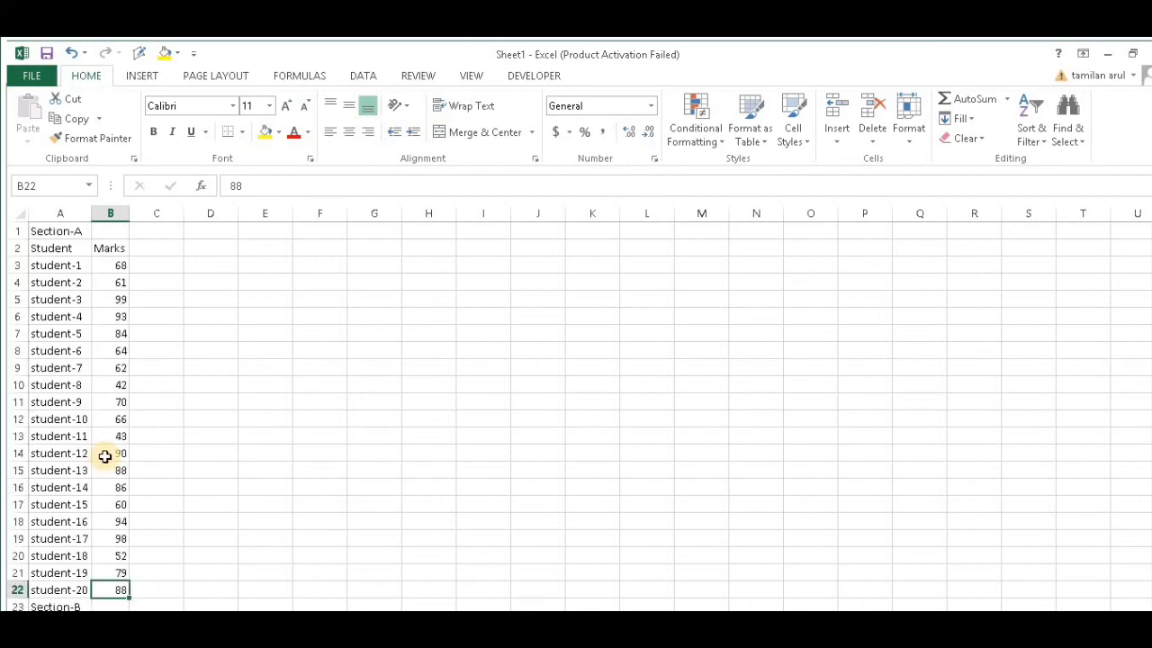
click(330, 365)
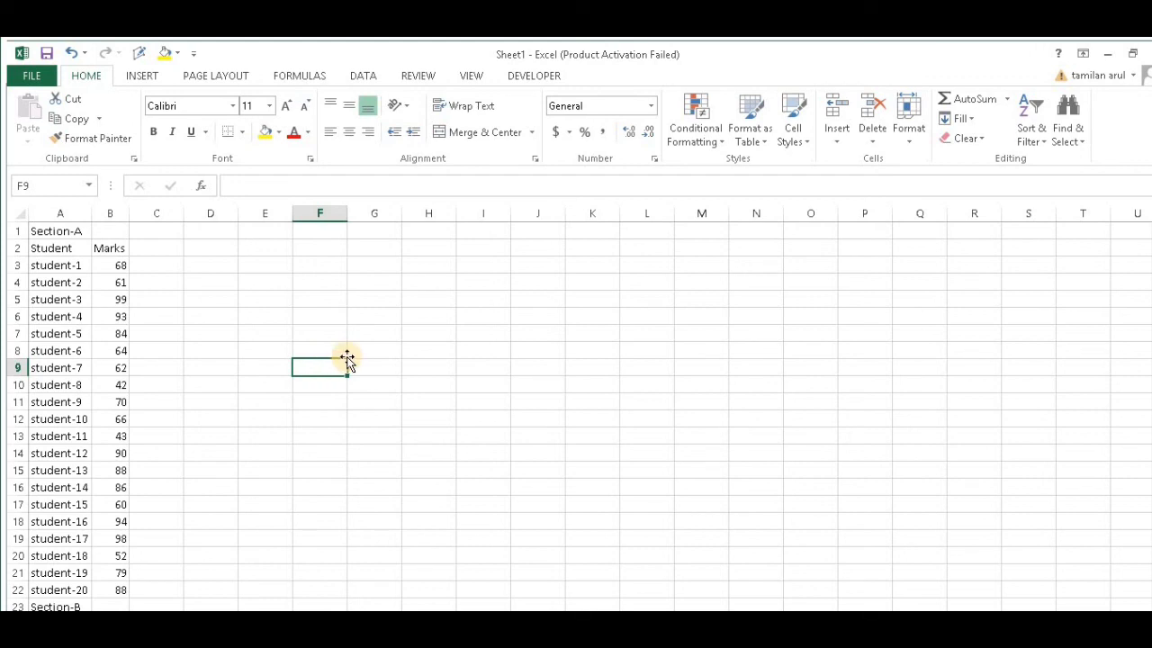
click(380, 337)
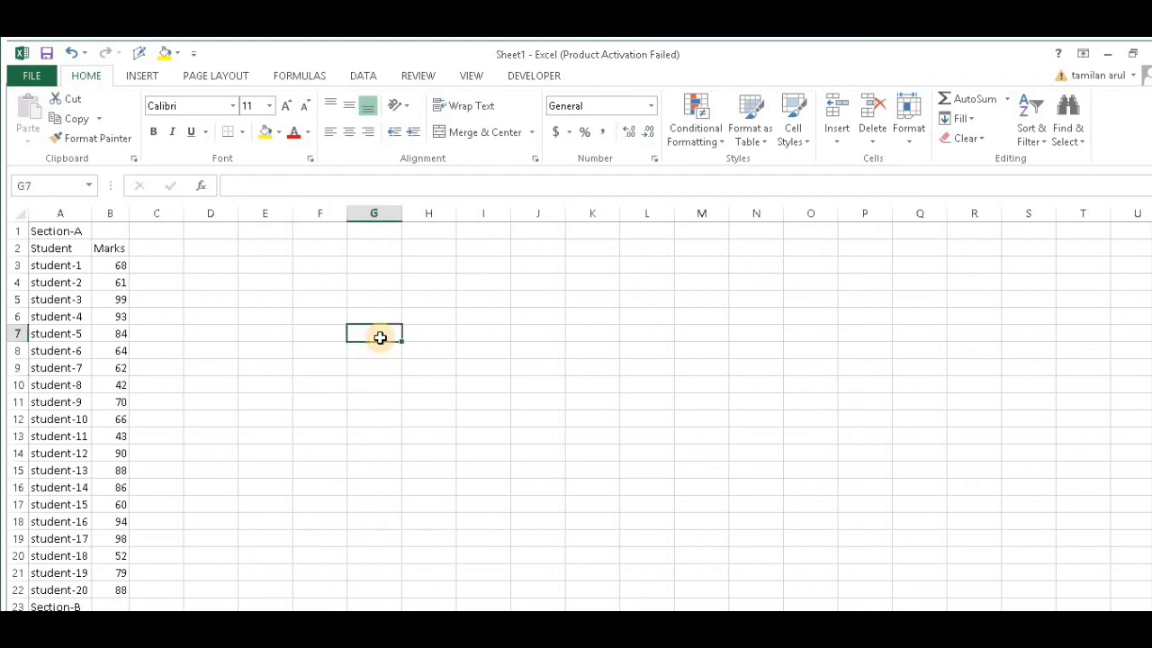